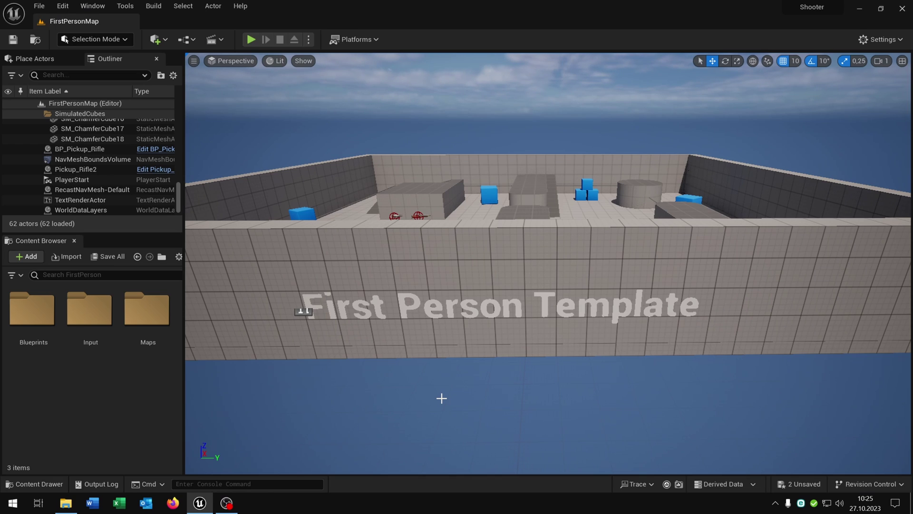
# Step: Play-test the level in the Shooter project, walking forward with the weapon and firing several shots
pyautogui.click(251, 39)
pyautogui.press('w')
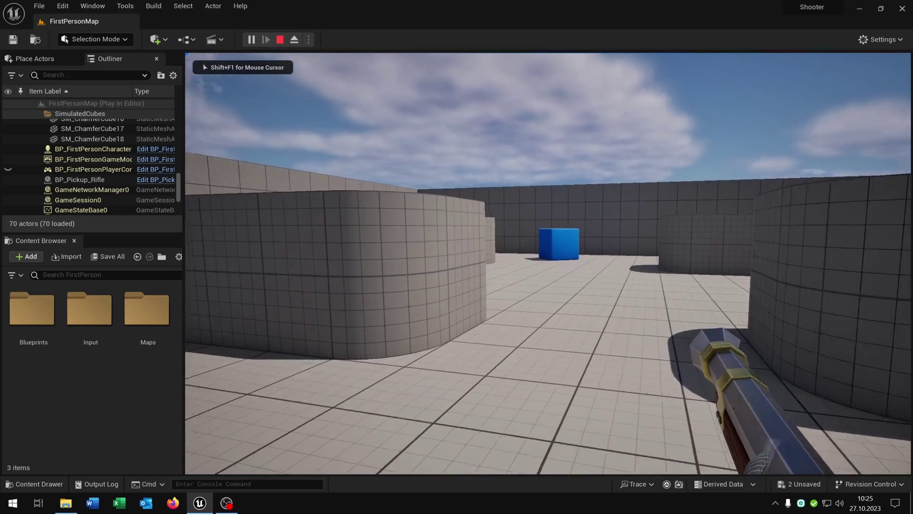
pyautogui.click(548, 264)
pyautogui.press('w')
pyautogui.click(547, 264)
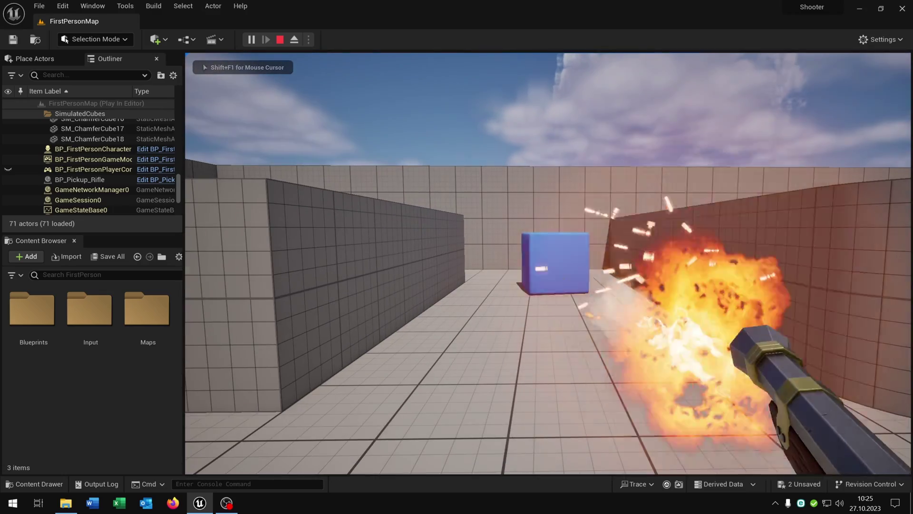
pyautogui.click(548, 264)
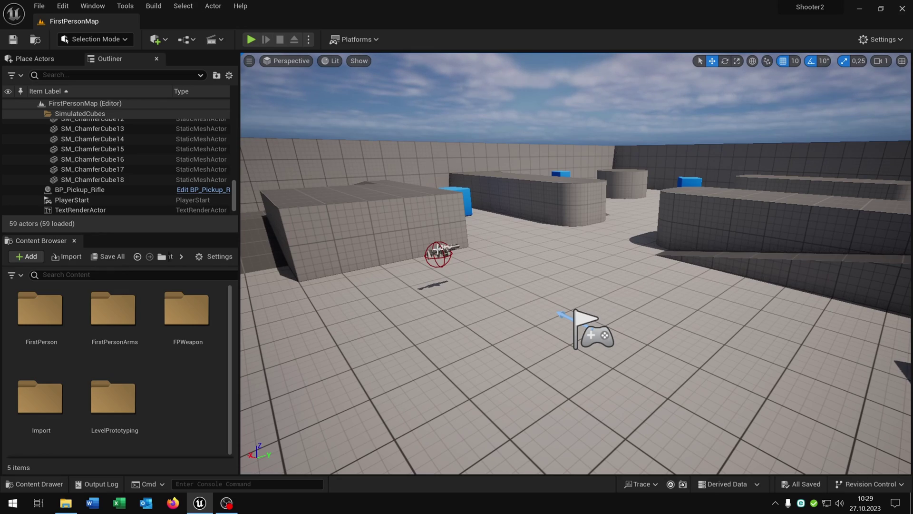
# Step: Play-test the level in the Shooter2 project, firing the picked-up rifle towards the blue cube, and end the session
pyautogui.hotkey('alt', 'p')
pyautogui.press('w')
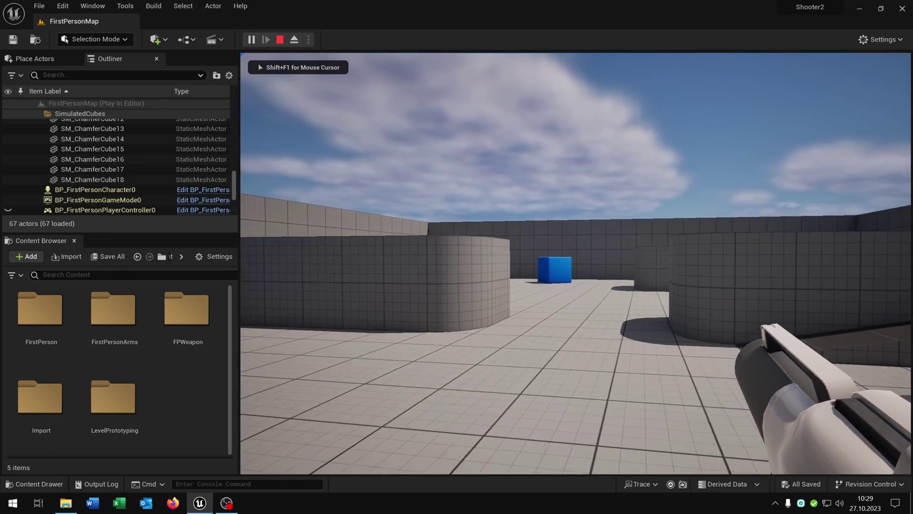
pyautogui.press('w')
pyautogui.click(576, 264)
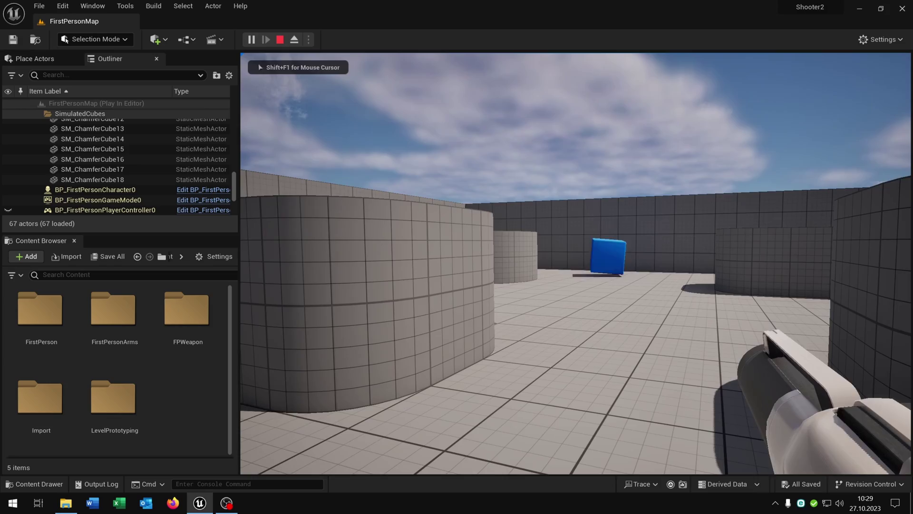
pyautogui.press('w')
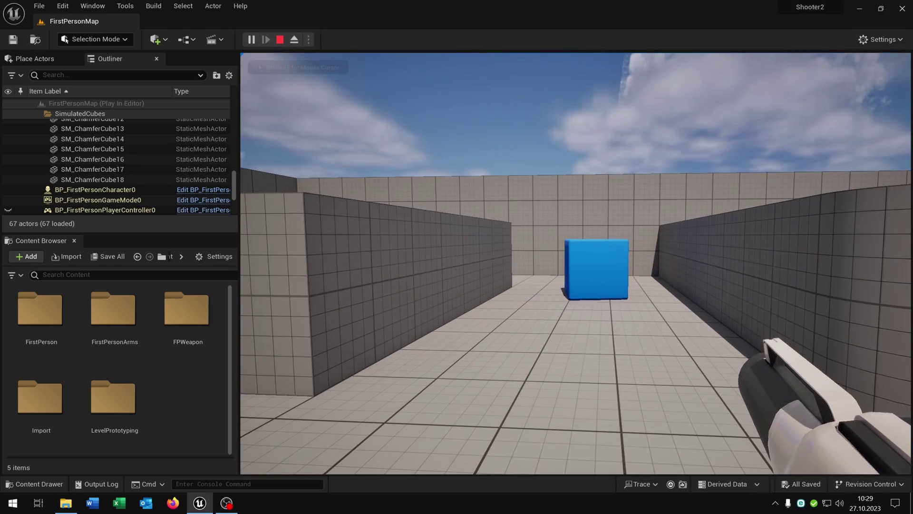
pyautogui.press('Escape')
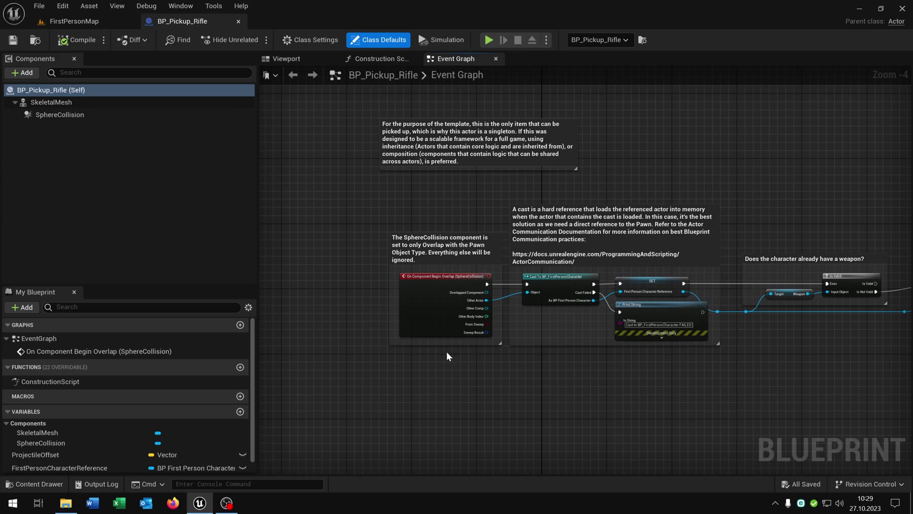
# Step: Examine the sphere overlap event, the cast to BP_FirstPersonCharacter and the weapon validity check in the BP_Pickup_Rifle event graph
pyautogui.scroll(2, 478, 333)
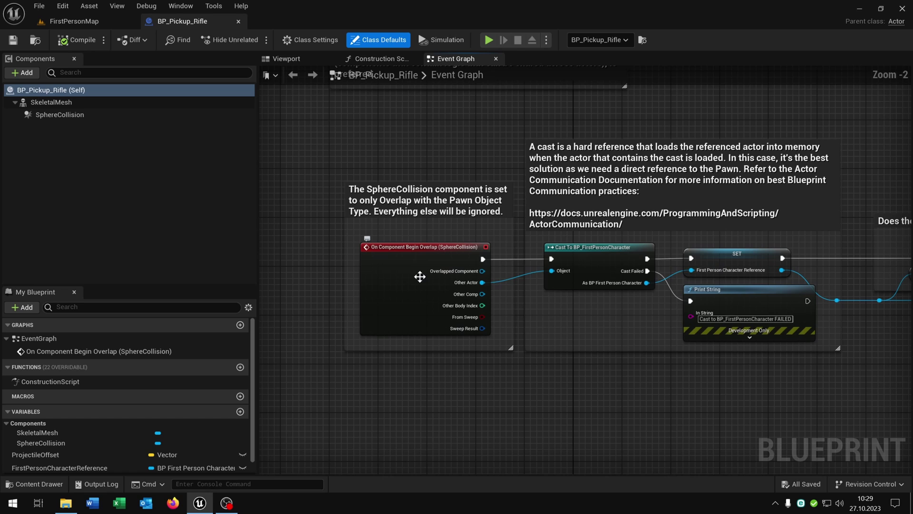
pyautogui.moveTo(600, 329); pyautogui.dragTo(489, 326, button='right')
pyautogui.click(528, 280)
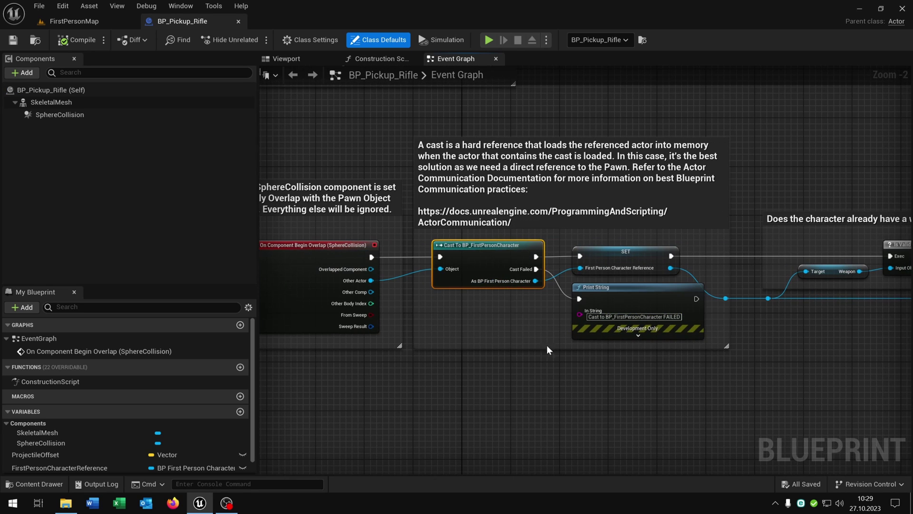
pyautogui.moveTo(703, 337); pyautogui.dragTo(583, 341, button='right')
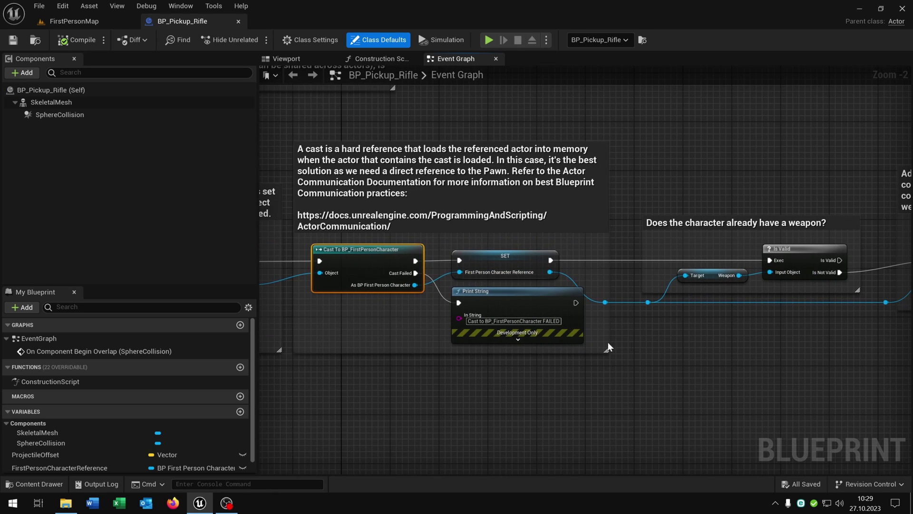
pyautogui.moveTo(687, 316); pyautogui.dragTo(577, 317, button='right')
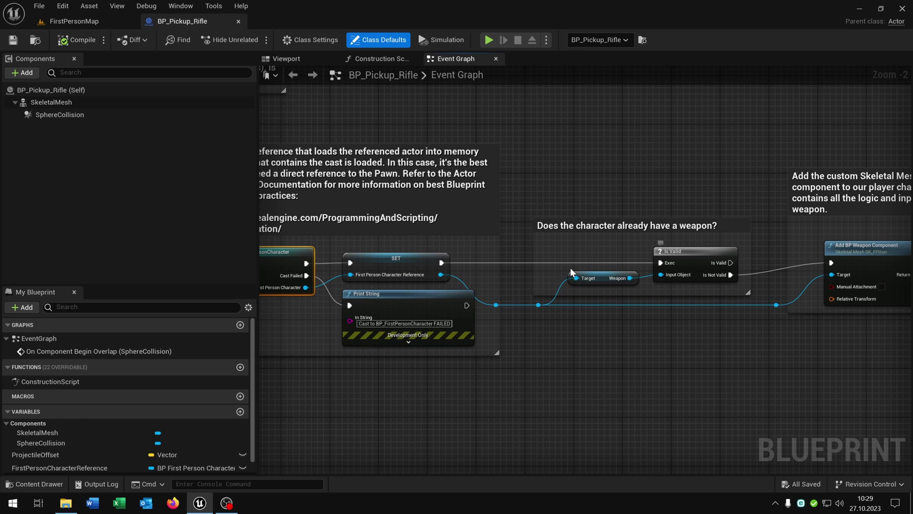
pyautogui.moveTo(786, 333); pyautogui.dragTo(549, 336, button='right')
# Step: Examine the Add BP Weapon Component and Destroy Actor nodes, checking the rifle pickup placed in FirstPersonMap
pyautogui.click(638, 258)
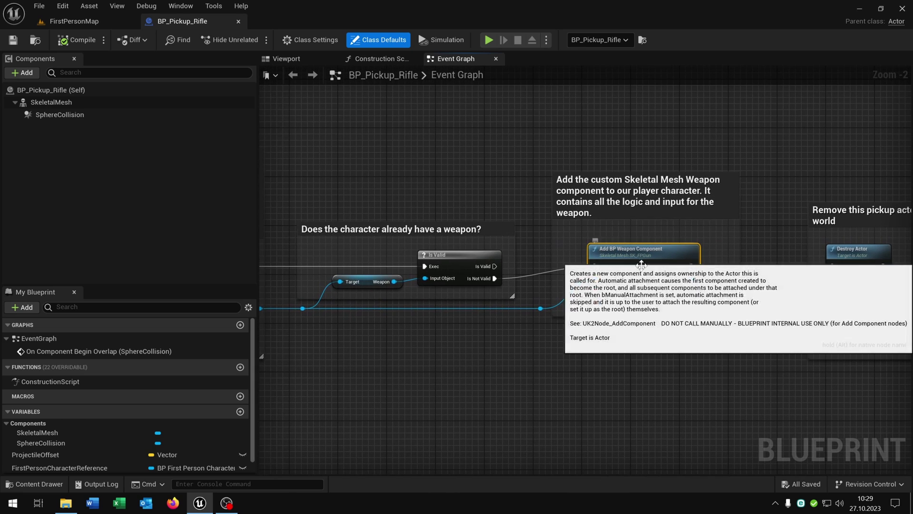
pyautogui.moveTo(748, 315); pyautogui.dragTo(657, 329, button='right')
pyautogui.scroll(2, 600, 328)
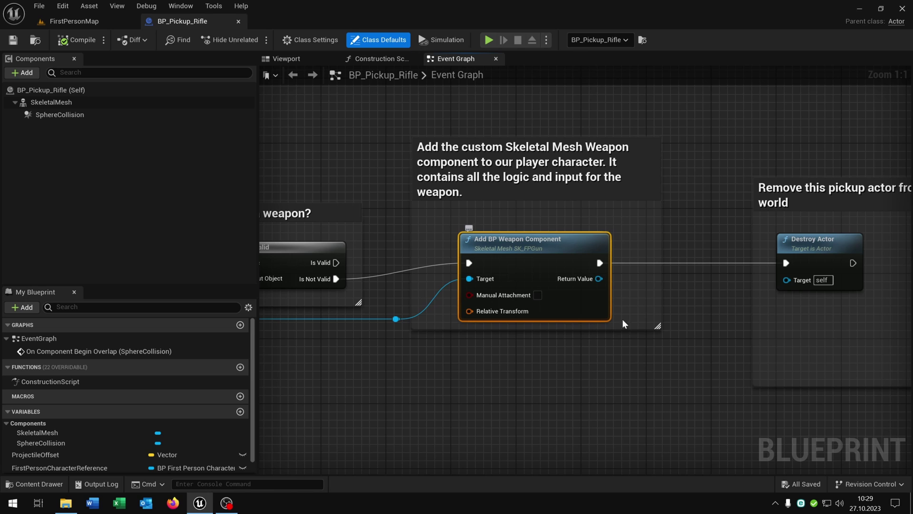
pyautogui.moveTo(713, 353); pyautogui.dragTo(640, 336, button='right')
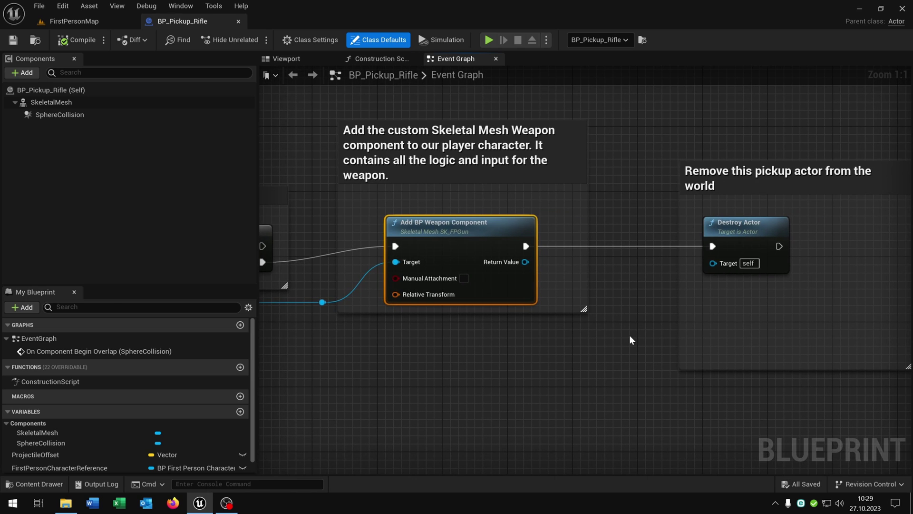
pyautogui.click(733, 241)
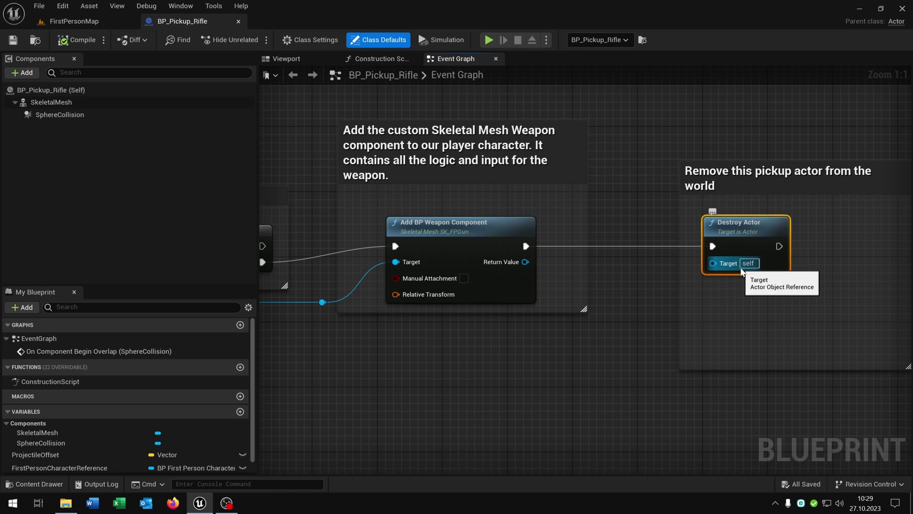
pyautogui.click(74, 21)
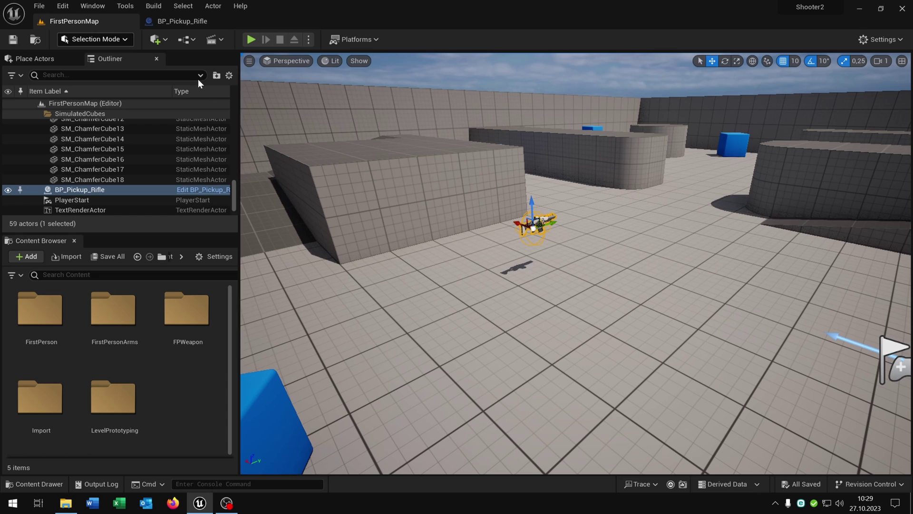
pyautogui.click(180, 21)
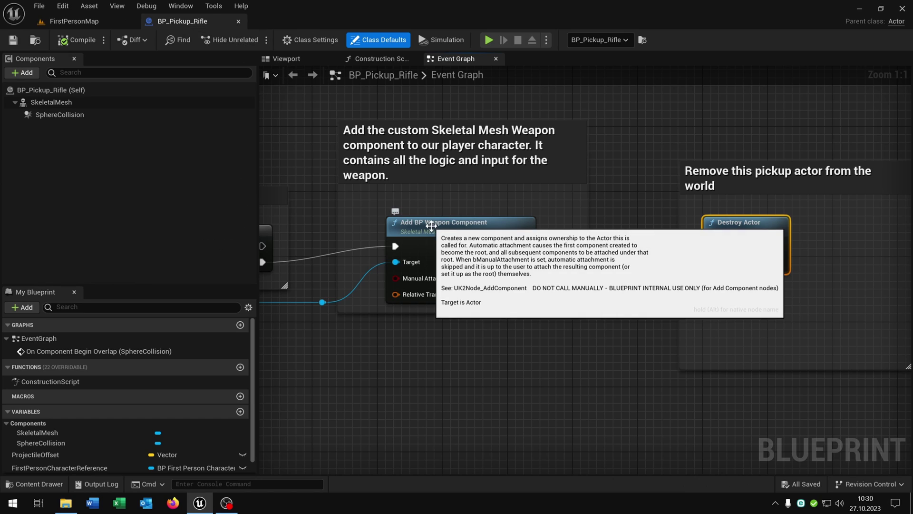
# Step: Open the BP_Weapon_Component blueprint from the FirstPerson Blueprints folder at the Event Begin Play node in its event graph
pyautogui.click(37, 41)
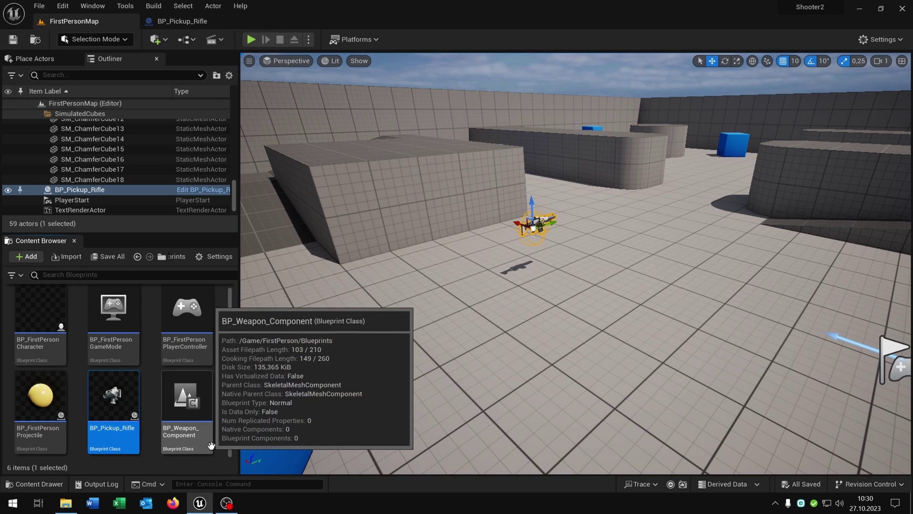
pyautogui.doubleClick(193, 404)
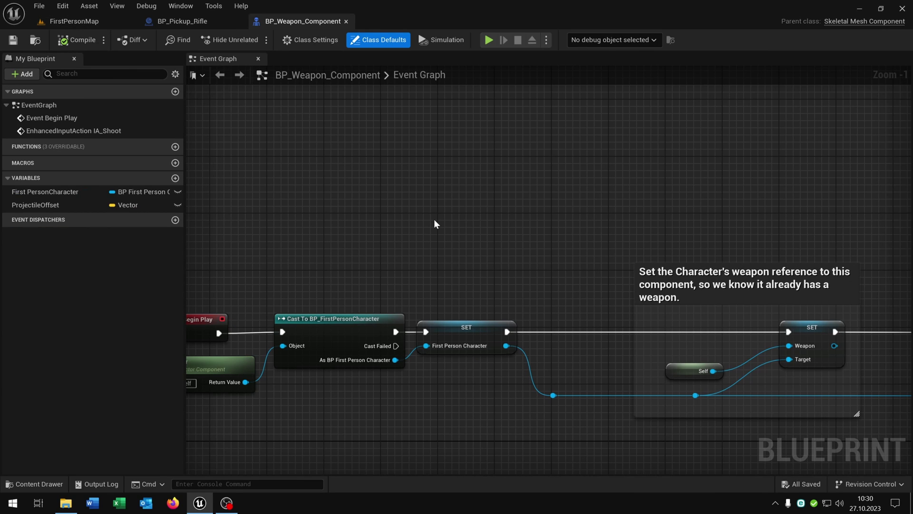
pyautogui.scroll(3, 408, 298)
pyautogui.moveTo(440, 275); pyautogui.dragTo(460, 309, button='right')
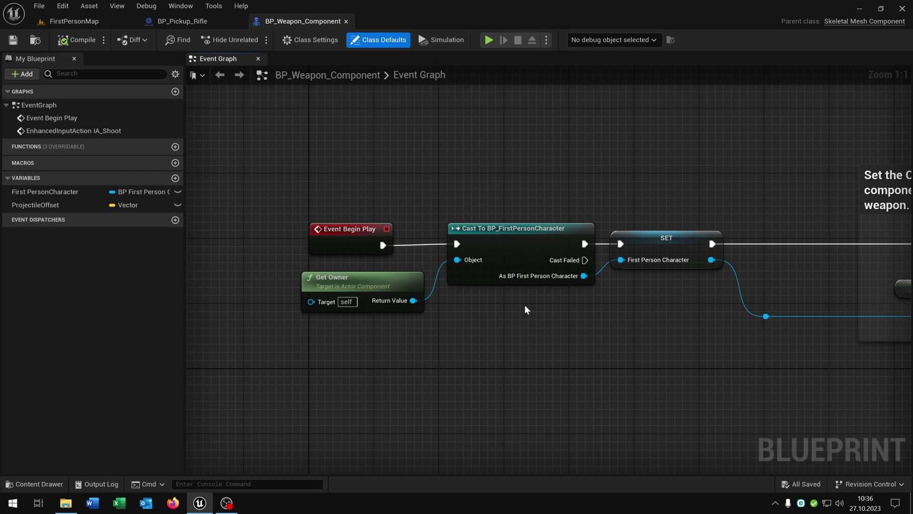
# Step: Examine the Begin Play chain, covering the weapon reference, GripPoint attachment, Has Rifle flag and input mapping context
pyautogui.moveTo(745, 354); pyautogui.dragTo(611, 343, button='right')
pyautogui.moveTo(622, 277); pyautogui.dragTo(610, 301, button='right')
pyautogui.moveTo(816, 314); pyautogui.dragTo(408, 288, button='right')
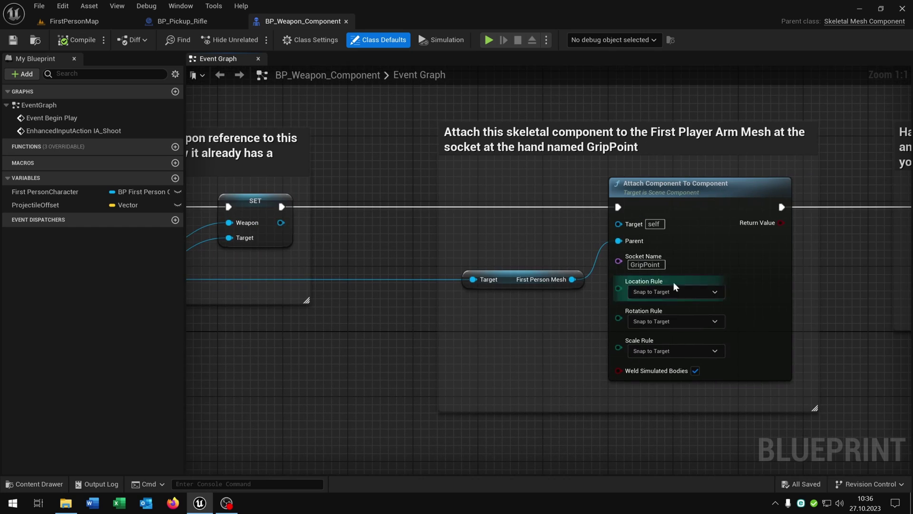
pyautogui.moveTo(861, 300); pyautogui.dragTo(718, 298, button='right')
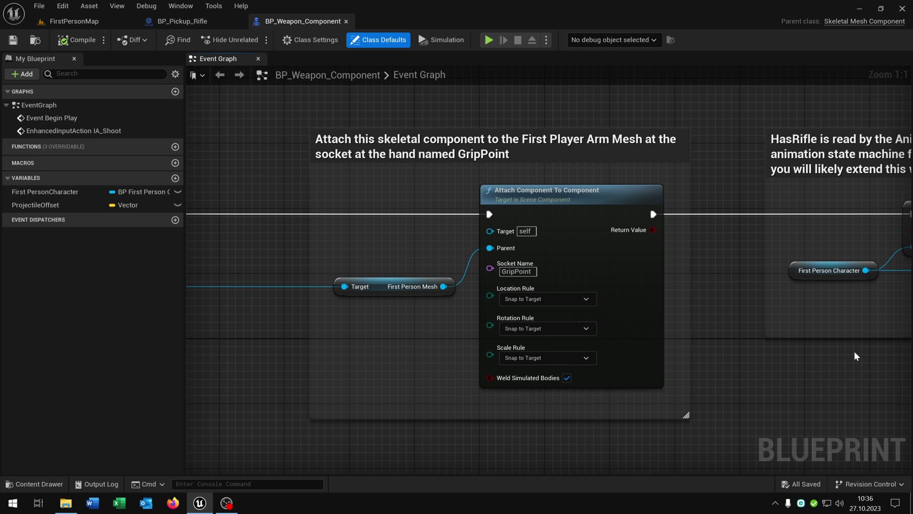
pyautogui.moveTo(854, 352); pyautogui.dragTo(474, 341, button='right')
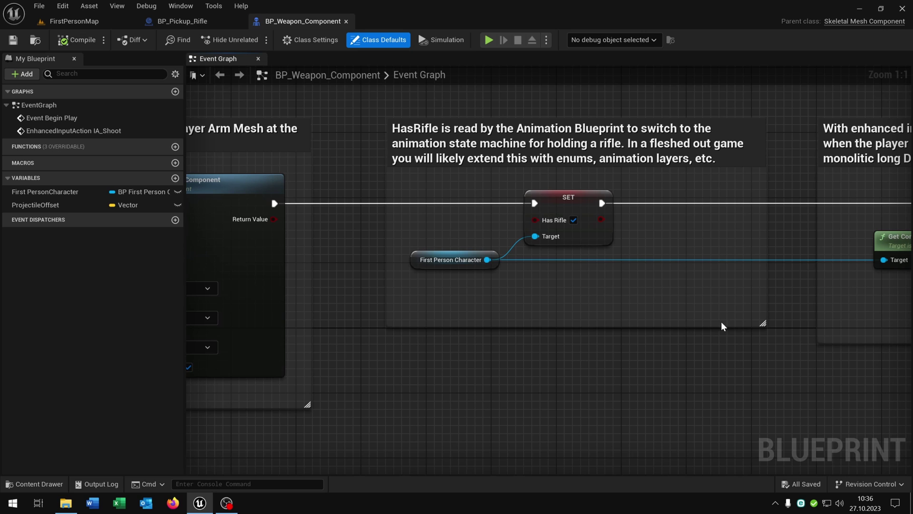
pyautogui.moveTo(803, 261); pyautogui.dragTo(476, 269, button='right')
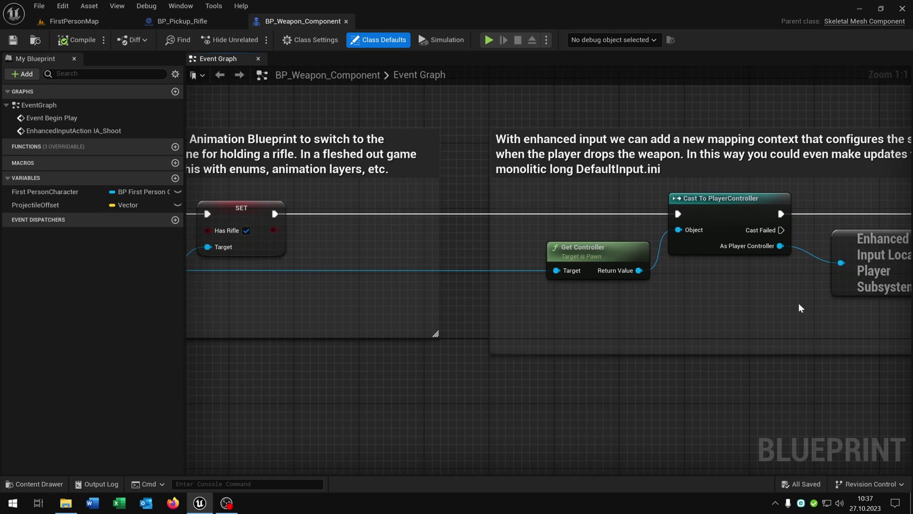
pyautogui.moveTo(833, 316); pyautogui.dragTo(525, 301, button='right')
pyautogui.scroll(-2, 610, 299)
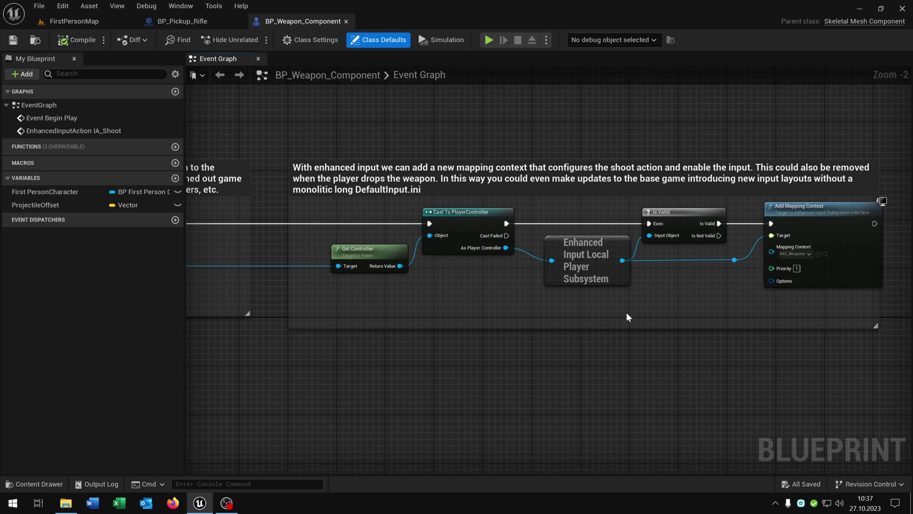
# Step: Locate the EnhancedInputAction IA_Shoot event in the weapon component's event graph and examine its trigger
pyautogui.moveTo(421, 370); pyautogui.dragTo(819, 267, button='right')
pyautogui.scroll(-2, 444, 361)
pyautogui.moveTo(356, 393); pyautogui.dragTo(740, 273, button='right')
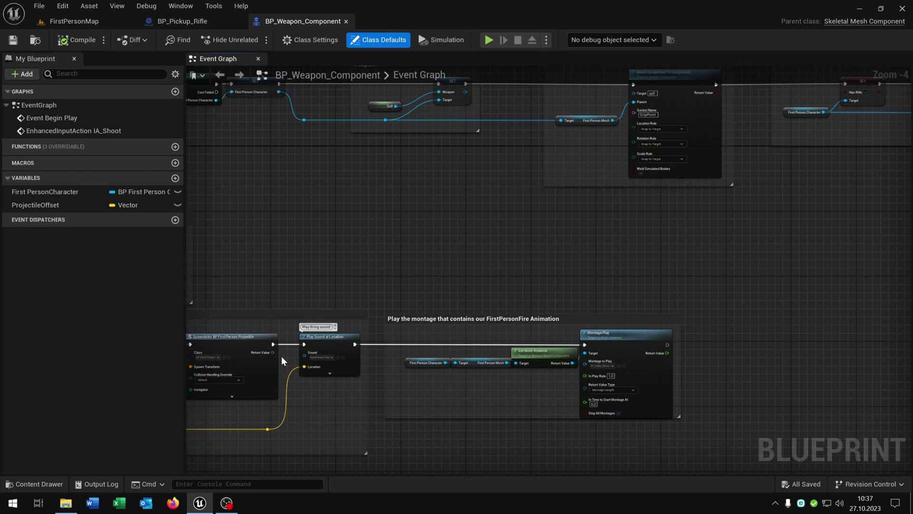
pyautogui.moveTo(283, 358); pyautogui.dragTo(641, 352, button='right')
pyautogui.scroll(3, 497, 277)
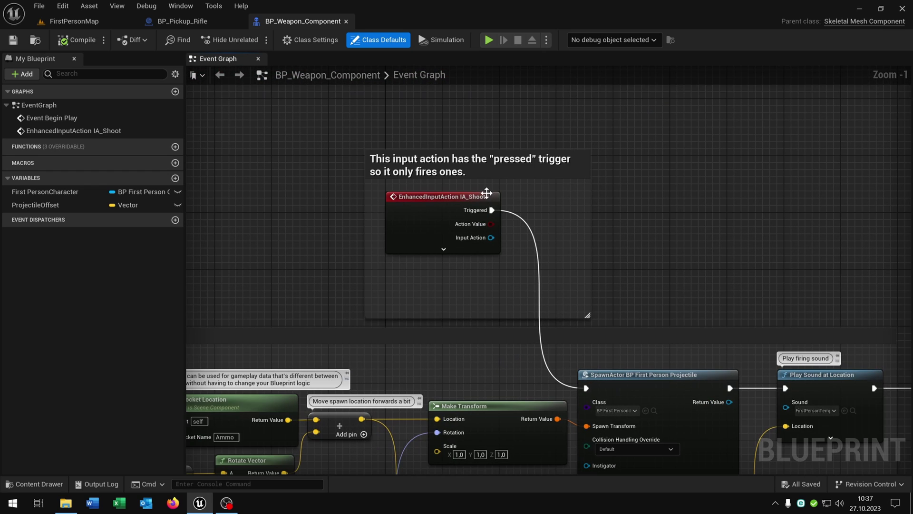
pyautogui.scroll(1, 591, 261)
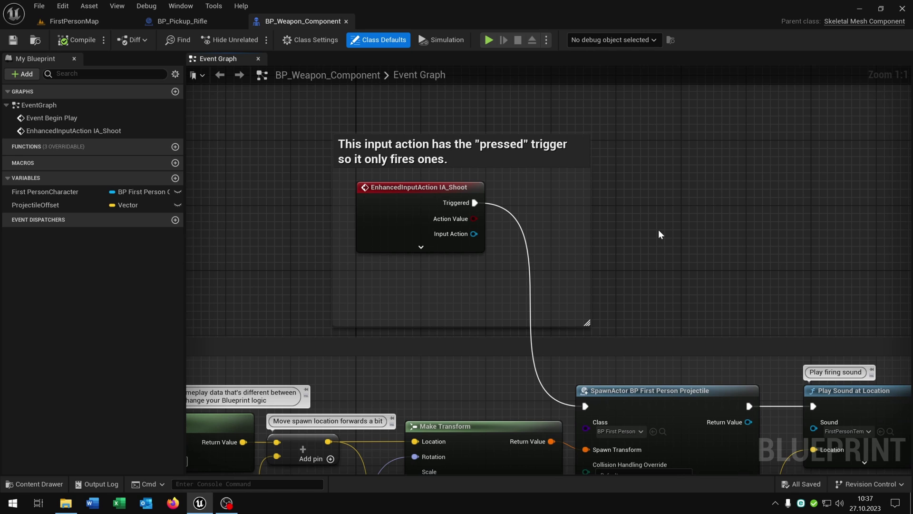
# Step: Examine the Projectile Spawn Logic, from socket location and camera rotation through SpawnActor to the firing sound and montage
pyautogui.moveTo(747, 349); pyautogui.dragTo(758, 250, button='right')
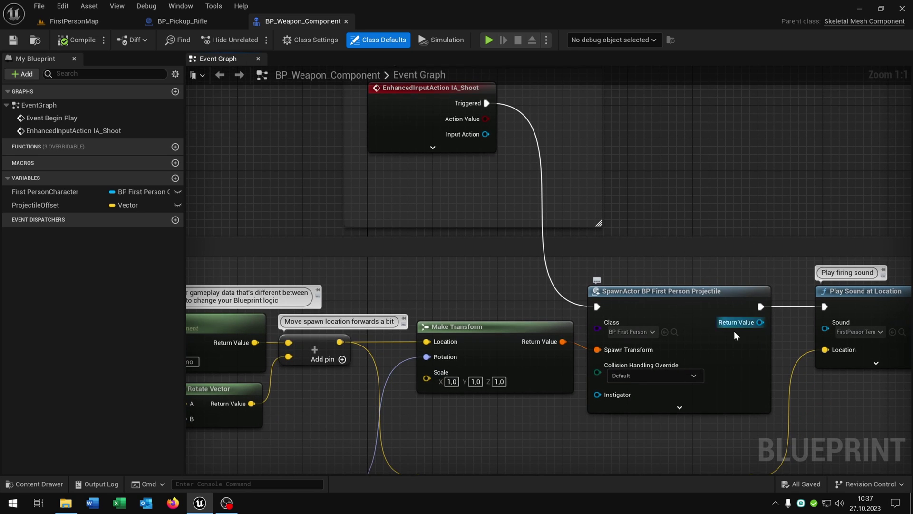
pyautogui.scroll(-1, 734, 330)
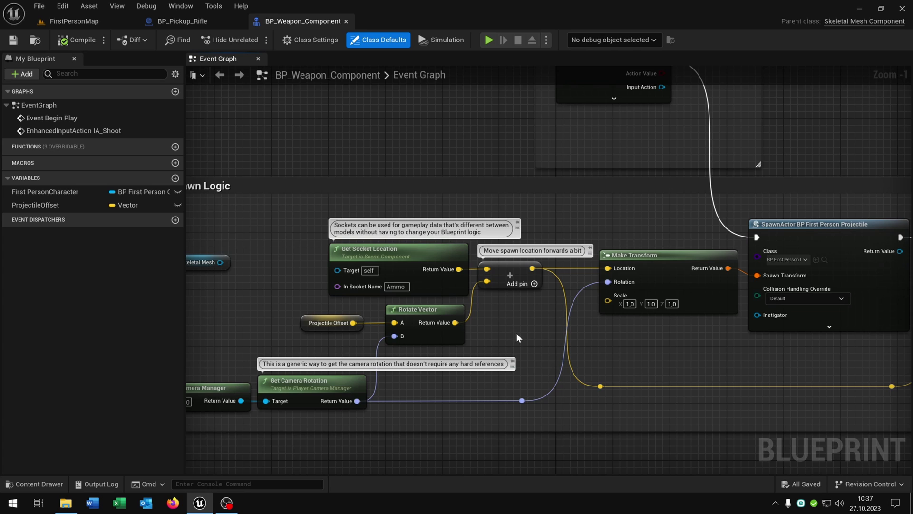
pyautogui.moveTo(533, 373); pyautogui.dragTo(607, 329, button='right')
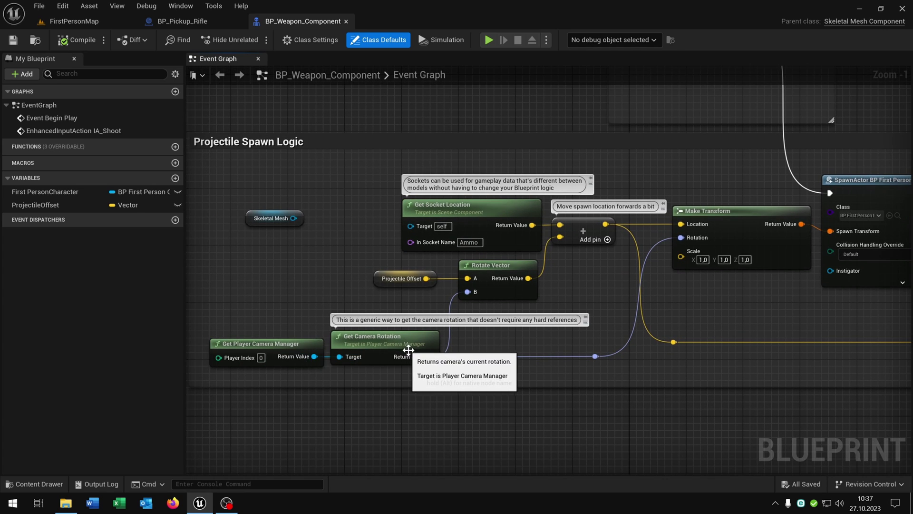
pyautogui.moveTo(671, 367); pyautogui.dragTo(508, 369, button='right')
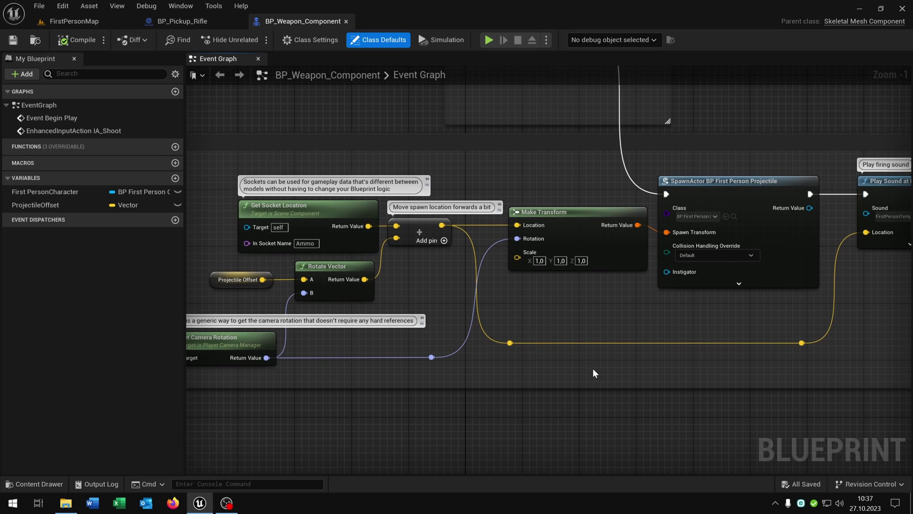
pyautogui.moveTo(754, 355); pyautogui.dragTo(607, 333, button='right')
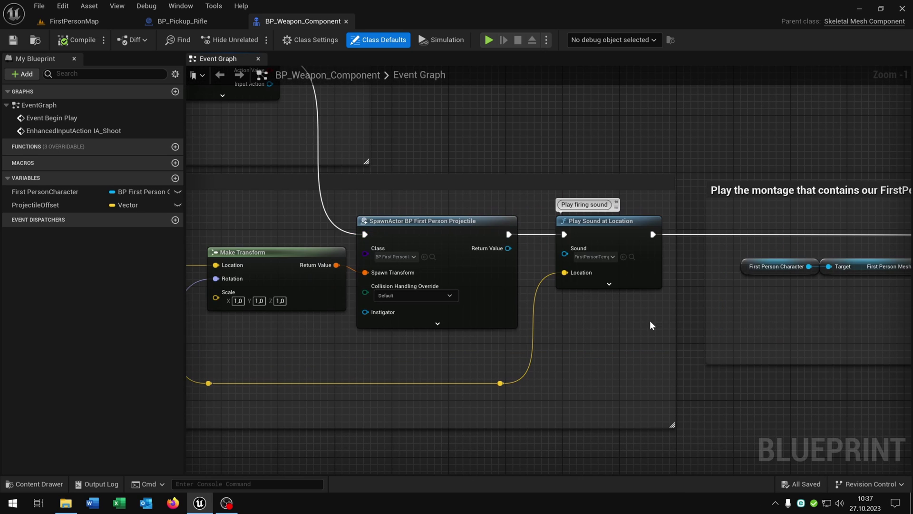
pyautogui.moveTo(755, 356); pyautogui.dragTo(622, 331, button='right')
pyautogui.moveTo(685, 327); pyautogui.dragTo(562, 298, button='right')
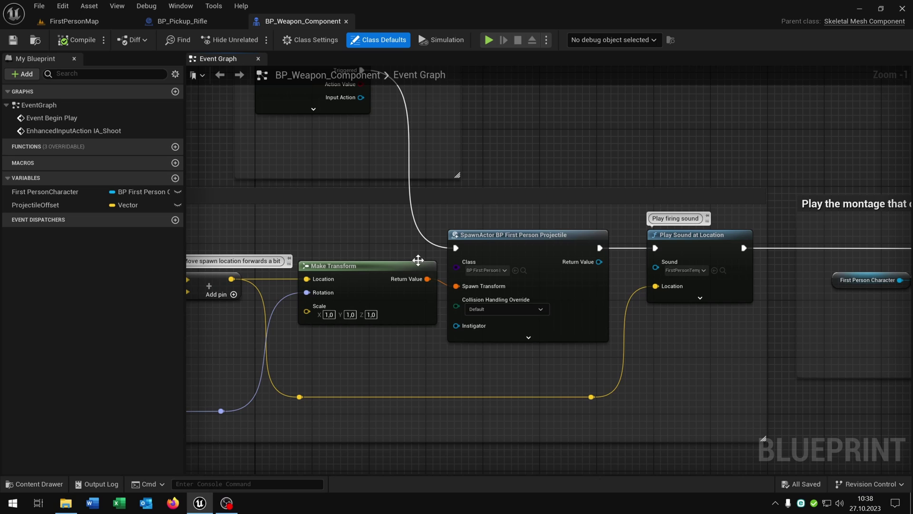
# Step: Promote the SpawnActor node's Class input to a variable named Ammo, making room for its getter above Make Transform
pyautogui.moveTo(413, 282); pyautogui.dragTo(413, 288)
pyautogui.moveTo(456, 266); pyautogui.dragTo(344, 251)
pyautogui.click(400, 295)
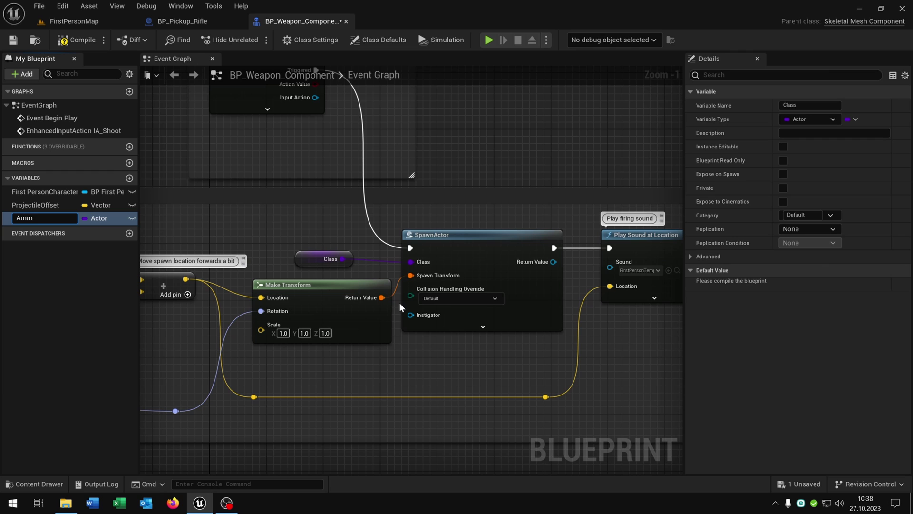
pyautogui.press('Return')
# Step: Promote the Sound input of Play Sound at Location to a variable named Sound
pyautogui.moveTo(481, 380); pyautogui.dragTo(321, 372, button='right')
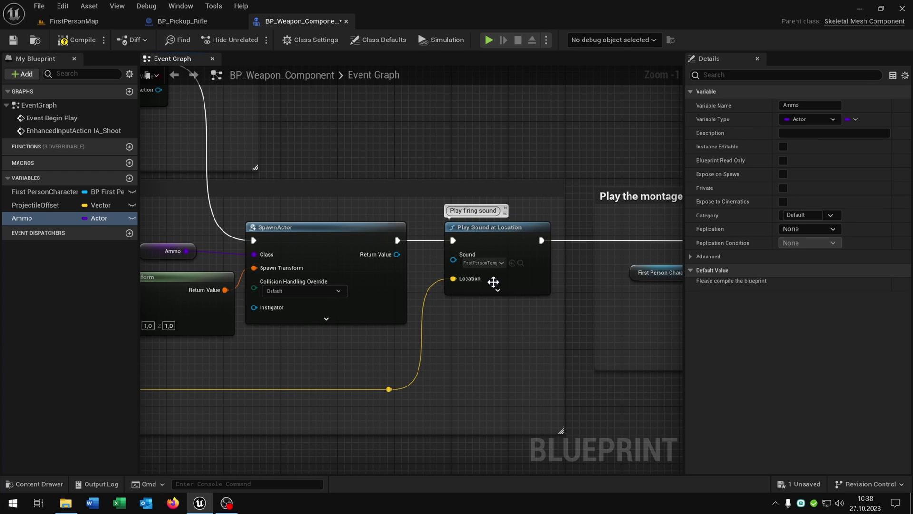
pyautogui.moveTo(458, 261); pyautogui.dragTo(358, 345)
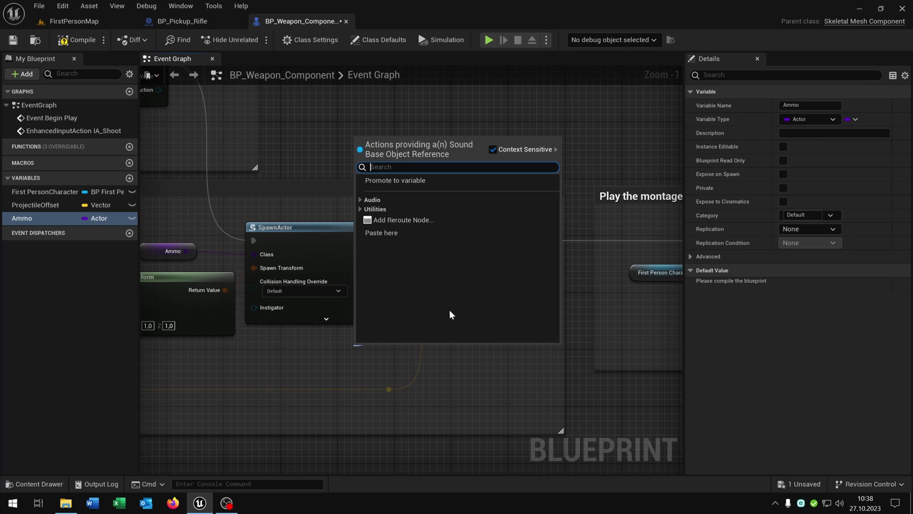
pyautogui.click(396, 181)
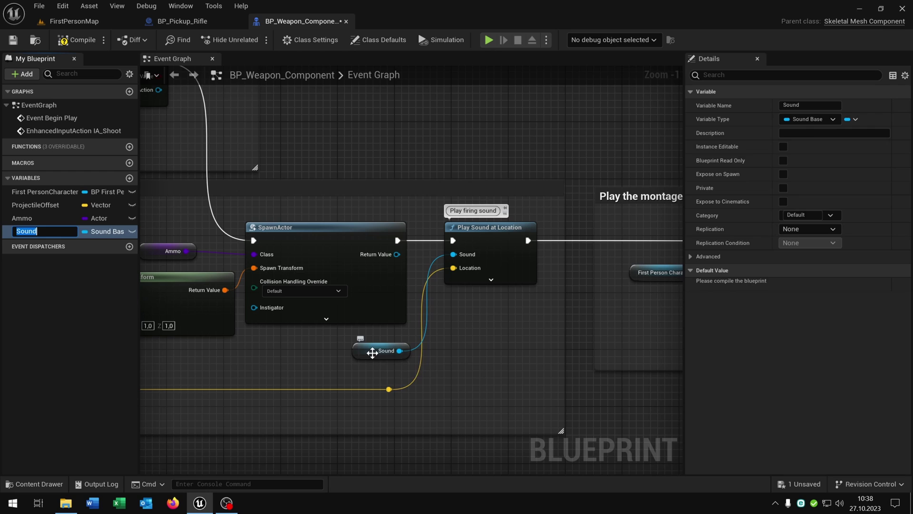
pyautogui.click(372, 353)
# Step: Move the fire-montage comment block farther from the firing sound and break the execution link leaving Play Sound at Location
pyautogui.moveTo(560, 358); pyautogui.dragTo(612, 399, button='right')
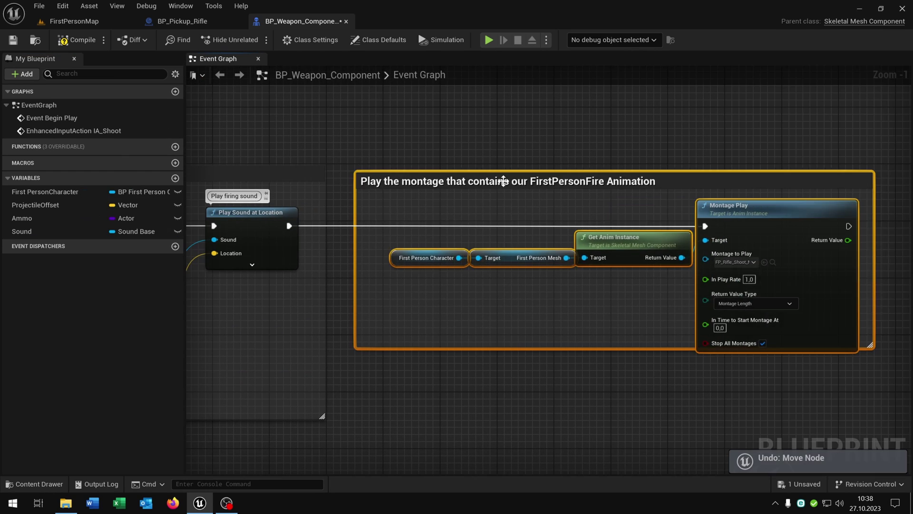
pyautogui.moveTo(468, 198); pyautogui.dragTo(699, 200)
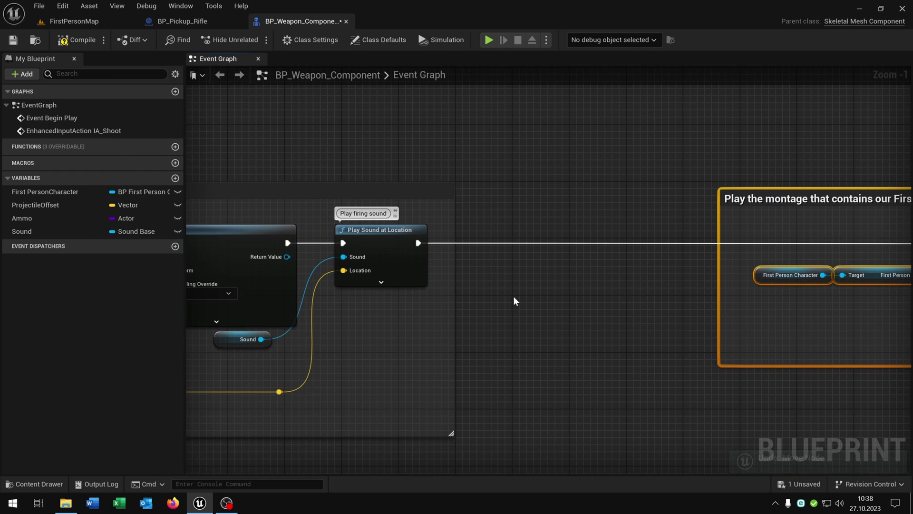
pyautogui.keyDown('alt'); pyautogui.click(421, 242); pyautogui.keyUp('alt')
pyautogui.scroll(1, 507, 305)
pyautogui.moveTo(510, 302); pyautogui.dragTo(566, 317, button='right')
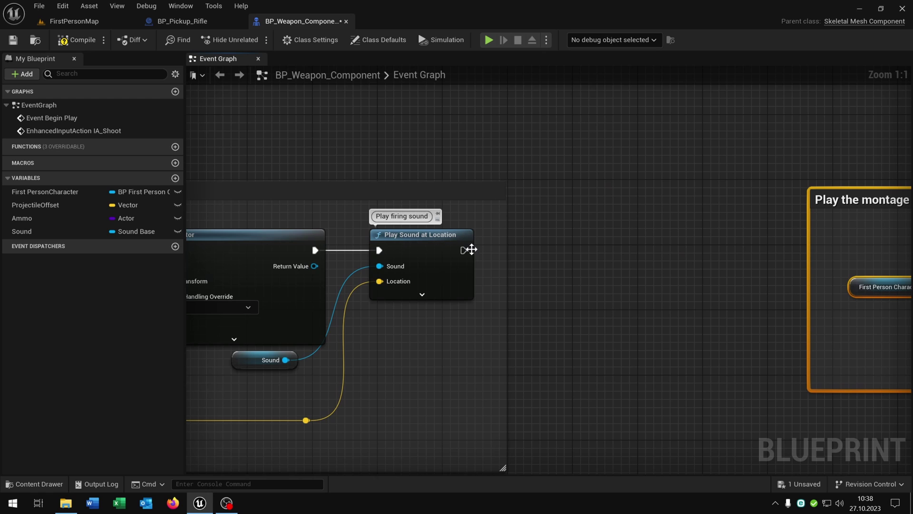
# Step: Add a Spawn Emitter at Location node after Play Sound at Location and link its execution output to Montage Play
pyautogui.moveTo(467, 249); pyautogui.dragTo(564, 254)
pyautogui.write('spawn er')
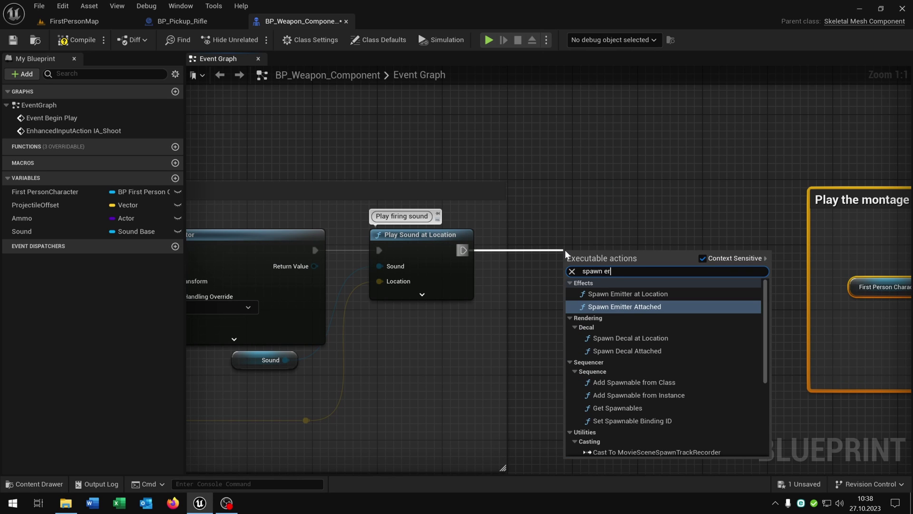
pyautogui.press('Up')
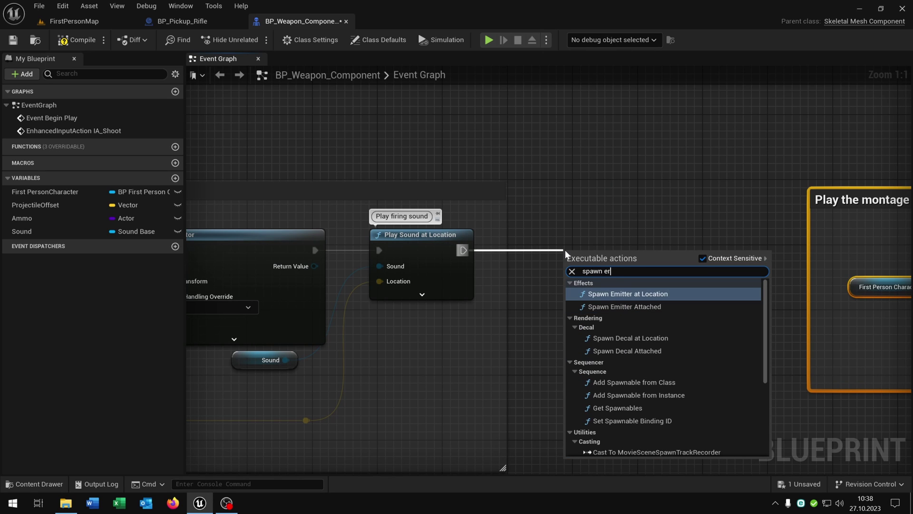
pyautogui.press('Return')
pyautogui.moveTo(752, 288); pyautogui.dragTo(552, 277, button='right')
pyautogui.moveTo(522, 240); pyautogui.dragTo(761, 240)
pyautogui.moveTo(492, 244); pyautogui.dragTo(550, 249, button='right')
pyautogui.moveTo(406, 256); pyautogui.dragTo(715, 250, button='right')
pyautogui.click(686, 293)
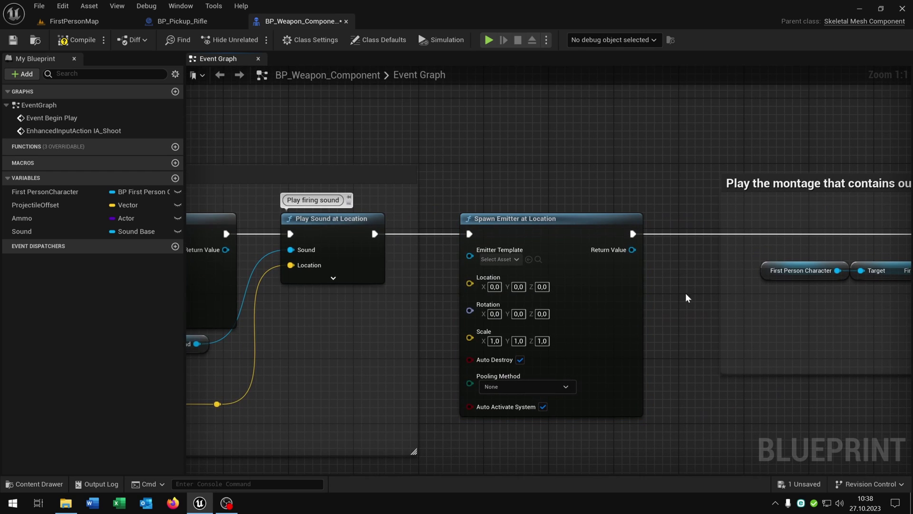
# Step: Set the emitter template to P_BackPack_MuzzleFlash and connect Get Socket Location's return value to the emitter's Location
pyautogui.click(499, 259)
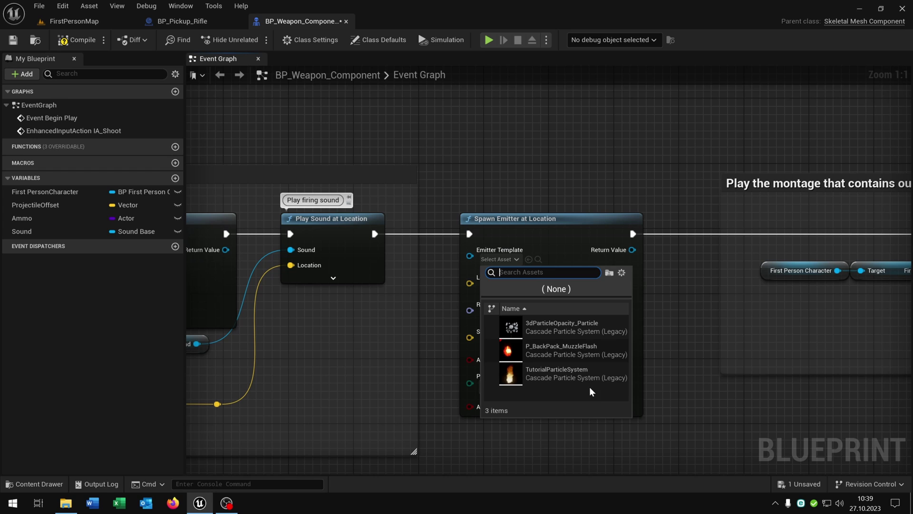
pyautogui.click(582, 352)
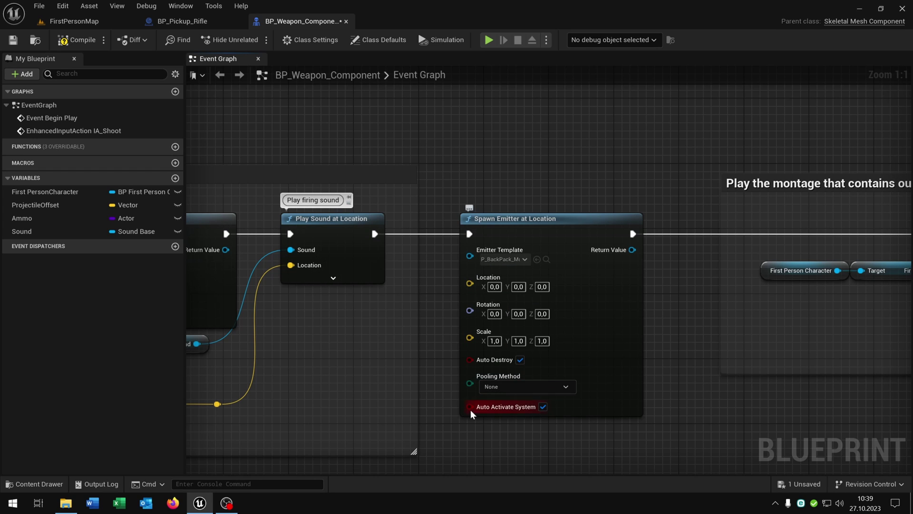
pyautogui.moveTo(339, 400); pyautogui.dragTo(796, 350, button='right')
pyautogui.moveTo(389, 453); pyautogui.dragTo(746, 386, button='right')
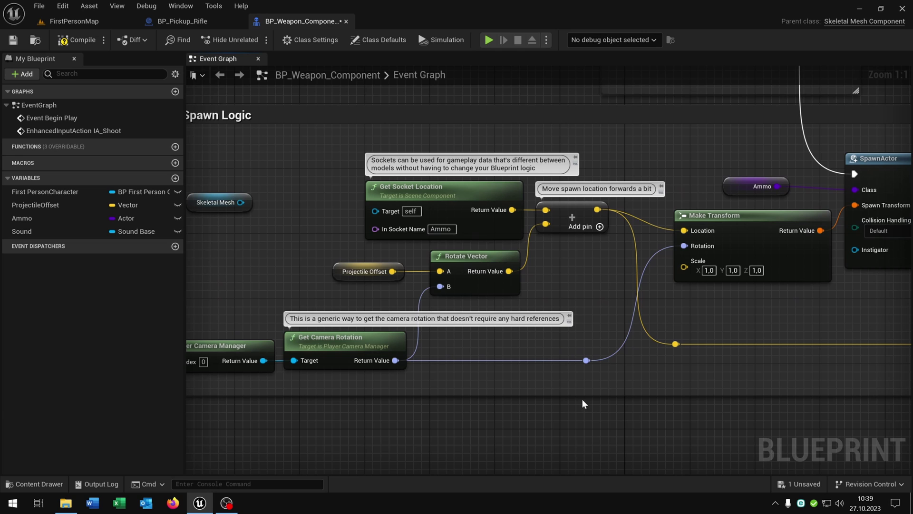
pyautogui.moveTo(460, 209); pyautogui.dragTo(445, 237, button='right')
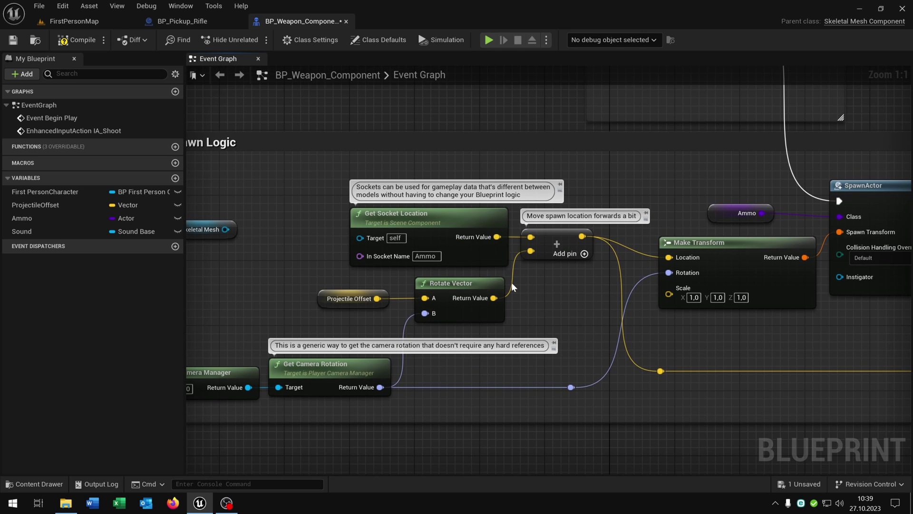
pyautogui.moveTo(496, 237); pyautogui.dragTo(875, 255)
pyautogui.moveTo(772, 418); pyautogui.dragTo(556, 423, button='right')
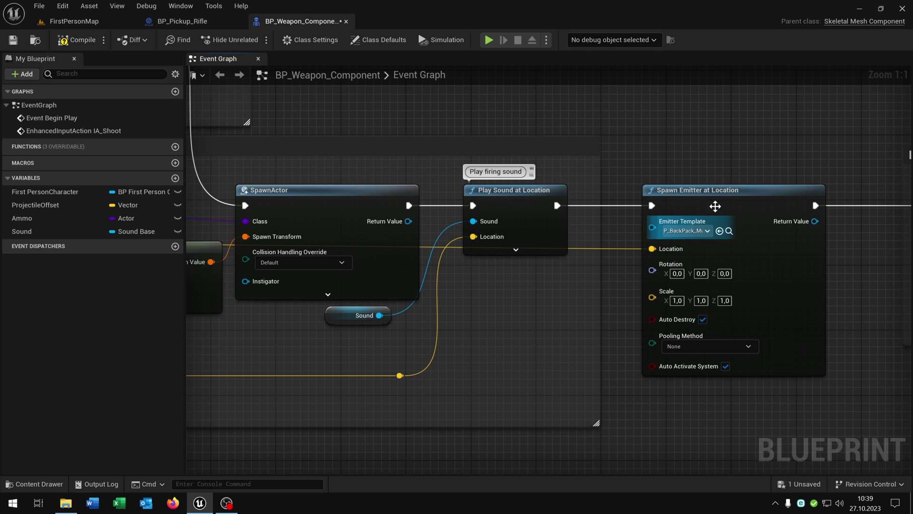
# Step: Connect the camera rotation from its reroute node to the Rotation input of Spawn Emitter at Location
pyautogui.moveTo(556, 383); pyautogui.dragTo(875, 312, button='right')
pyautogui.moveTo(431, 409); pyautogui.dragTo(776, 391, button='right')
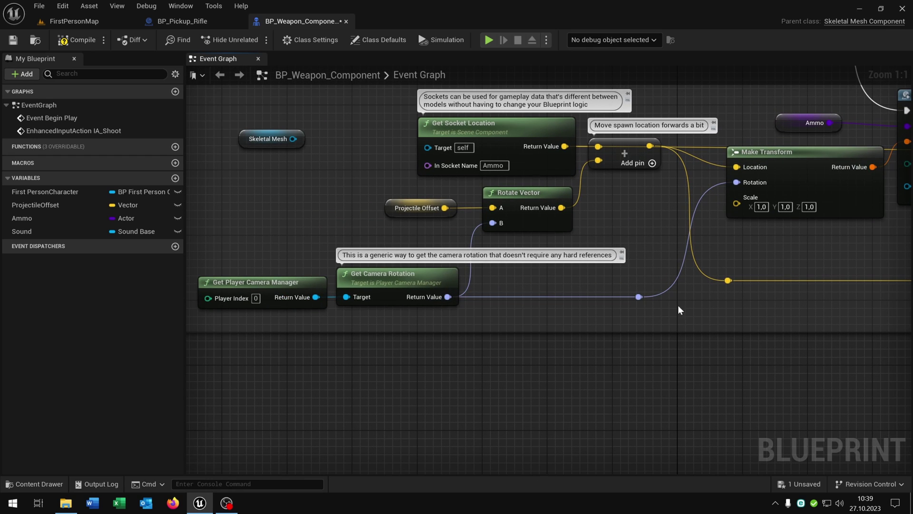
pyautogui.moveTo(640, 297); pyautogui.dragTo(715, 204)
pyautogui.moveTo(736, 349); pyautogui.dragTo(667, 431, button='right')
pyautogui.moveTo(806, 296); pyautogui.dragTo(621, 311, button='right')
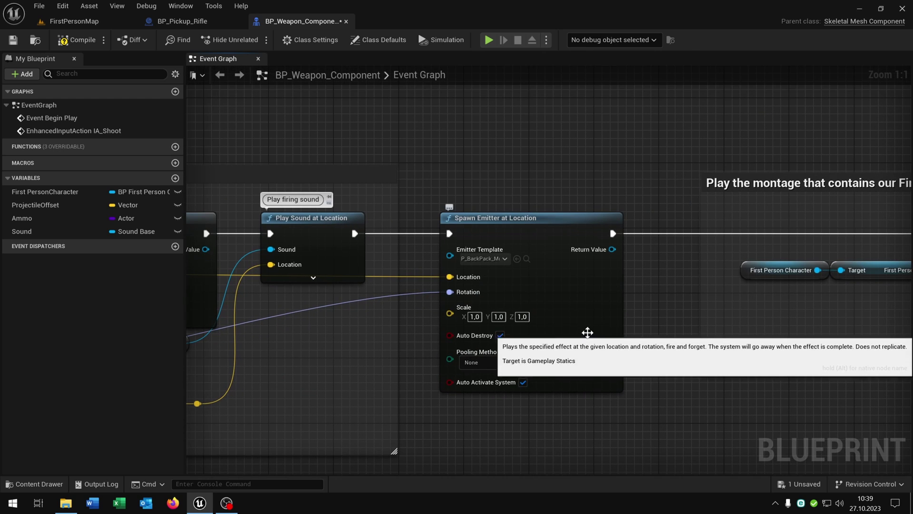
# Step: Set the muzzle flash emitter's scale to 0,3 on the X, Y and Z axes
pyautogui.click(475, 316)
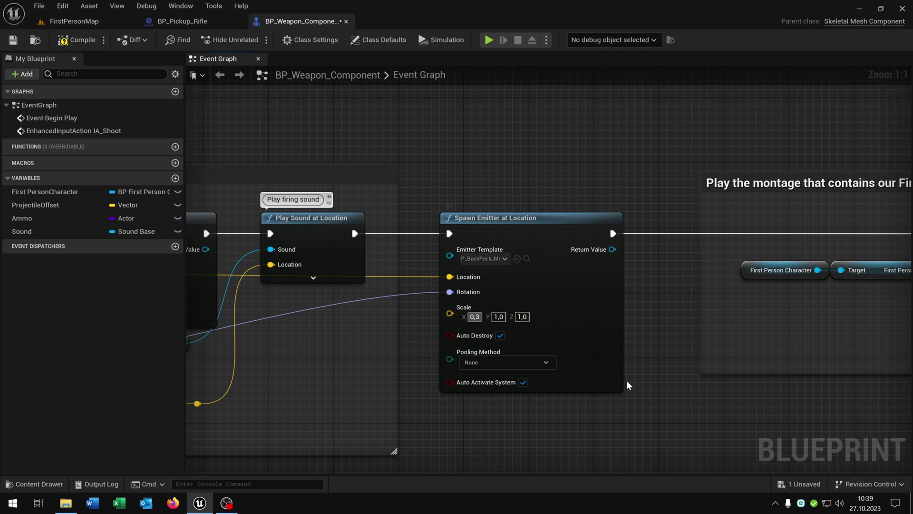
pyautogui.press('Return')
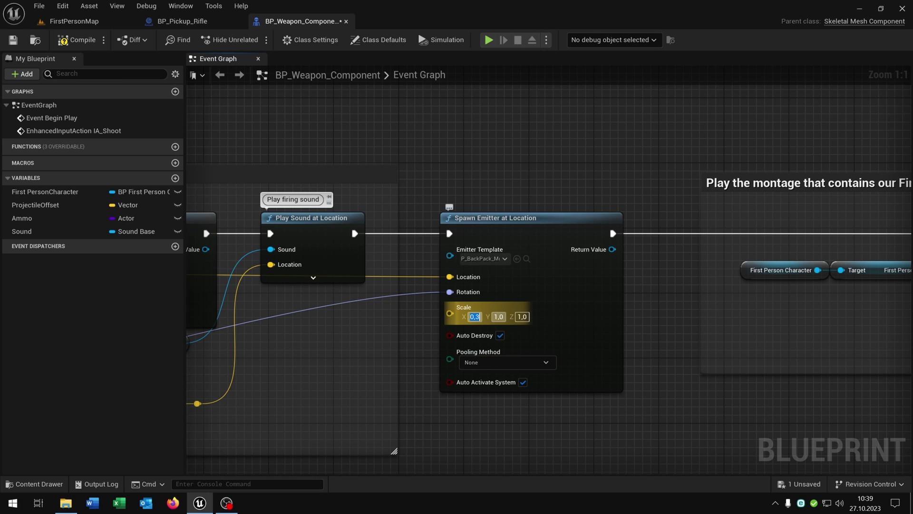
pyautogui.press('Tab')
pyautogui.write('0,3')
pyautogui.press('Tab')
pyautogui.write('0,3')
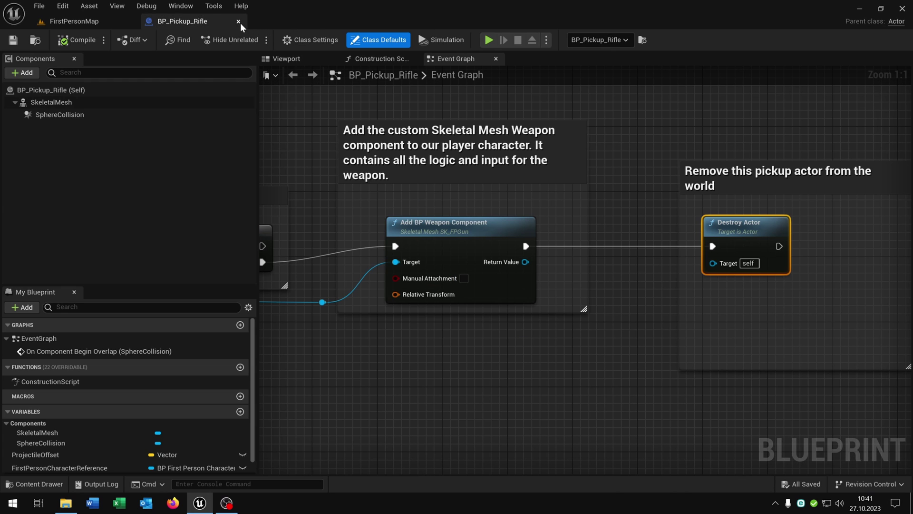
# Step: Close the BP_Pickup_Rifle editor, then duplicate that blueprint in the Blueprints folder and name the copy BP_Pickup_Rifle2
pyautogui.click(238, 21)
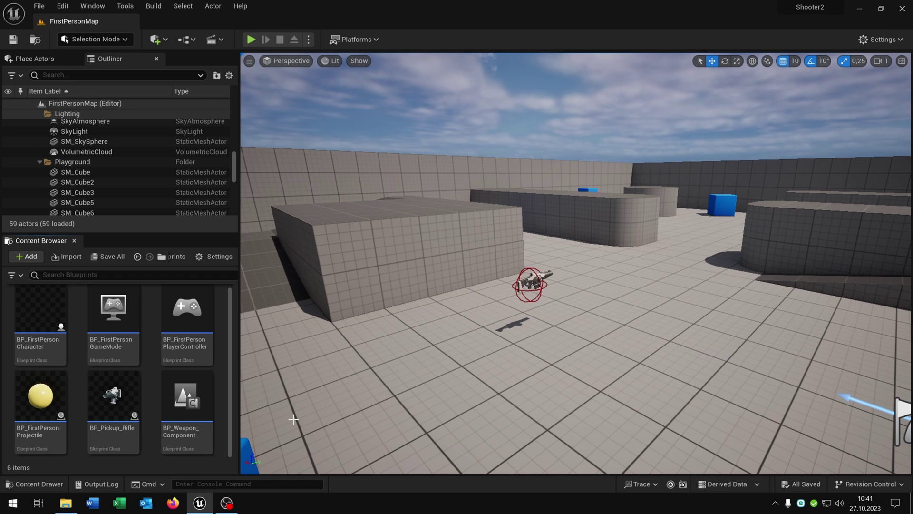
pyautogui.click(113, 400)
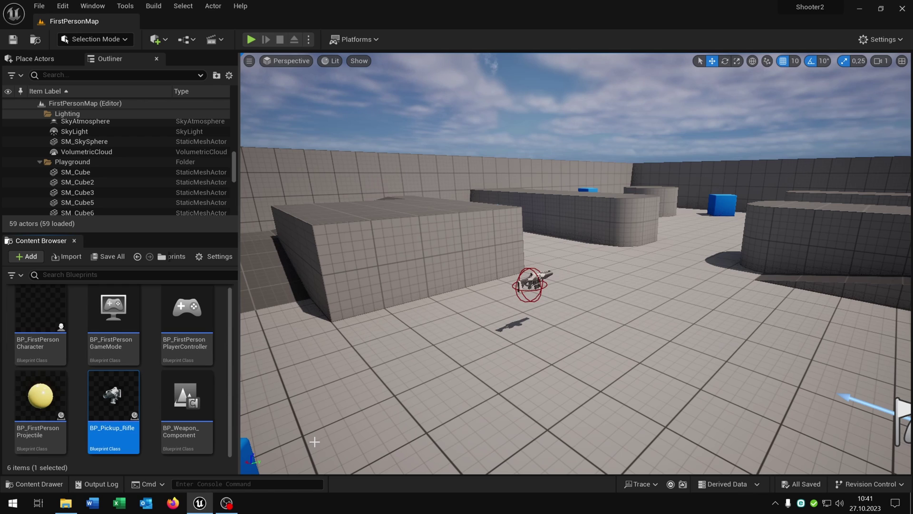
pyautogui.hotkey('ctrl', 'v')
pyautogui.scroll(-2, 126, 410)
pyautogui.click(49, 423)
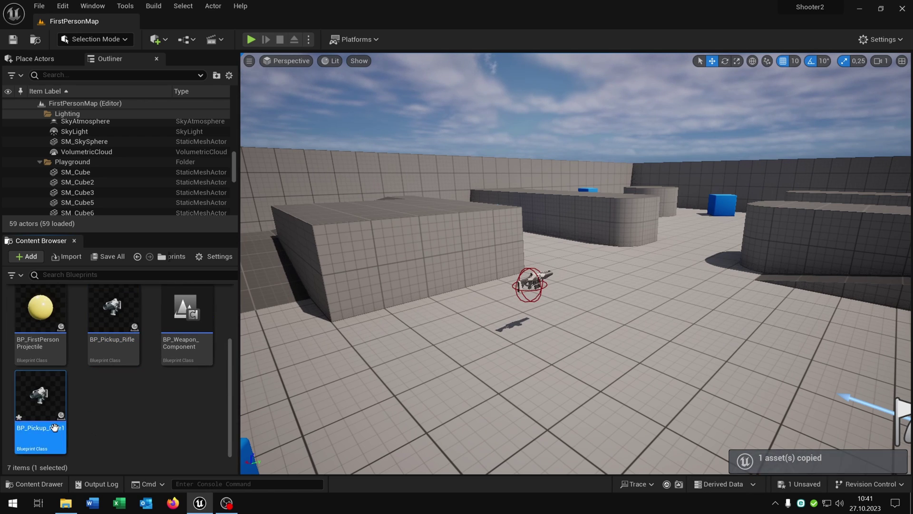
pyautogui.press('F2')
pyautogui.press('End')
pyautogui.press('BackSpace')
pyautogui.write('2')
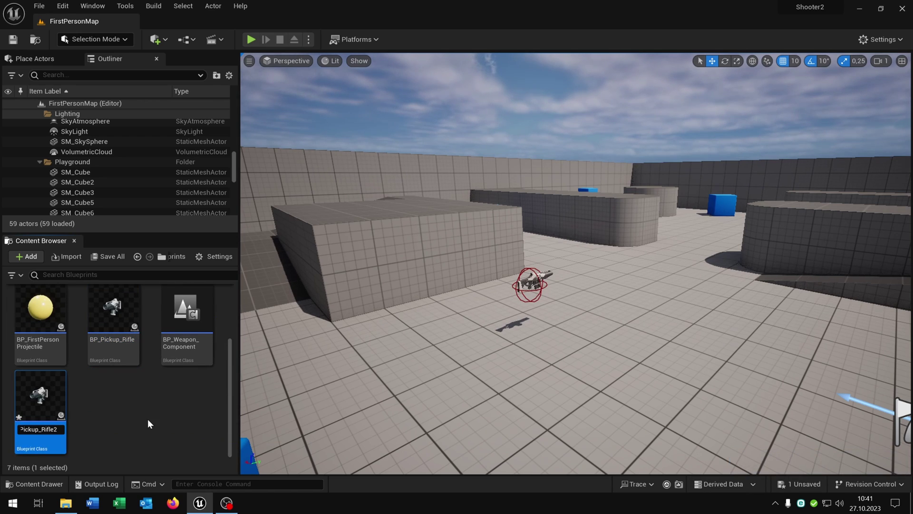
pyautogui.press('Return')
# Step: Open BP_Pickup_Rifle2 in its viewport and bring up the details of its SkeletalMesh component
pyautogui.doubleClick(190, 307)
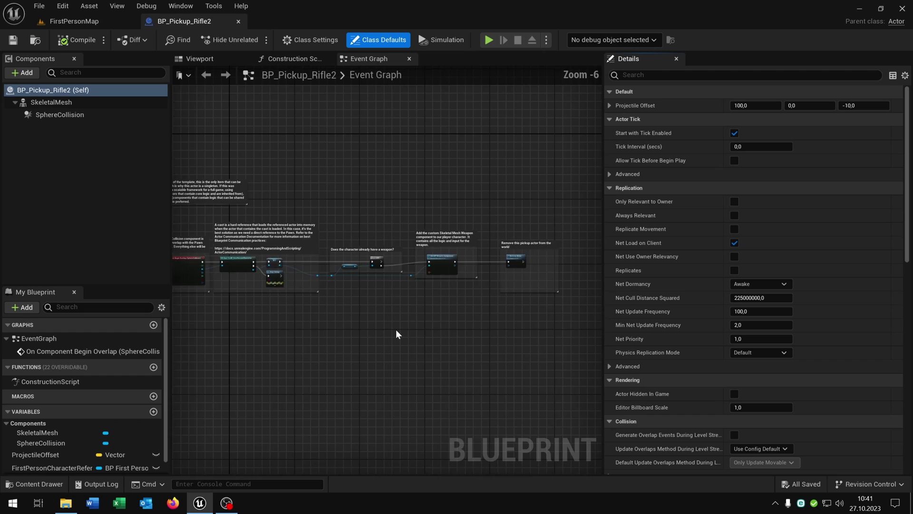
pyautogui.click(676, 59)
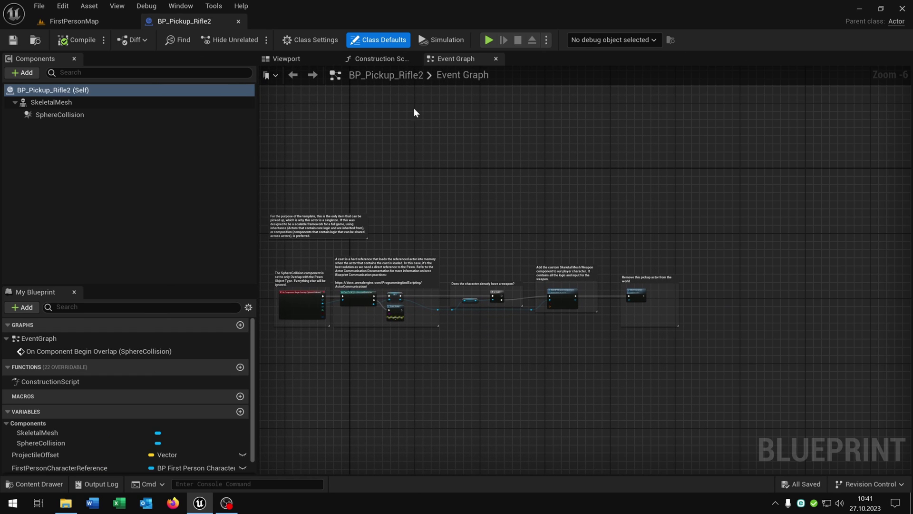
pyautogui.click(303, 60)
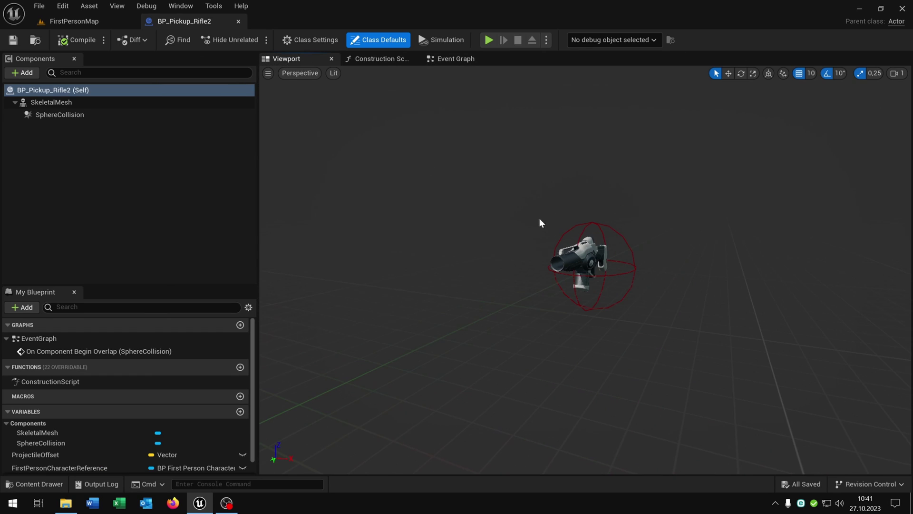
pyautogui.click(187, 6)
pyautogui.click(200, 34)
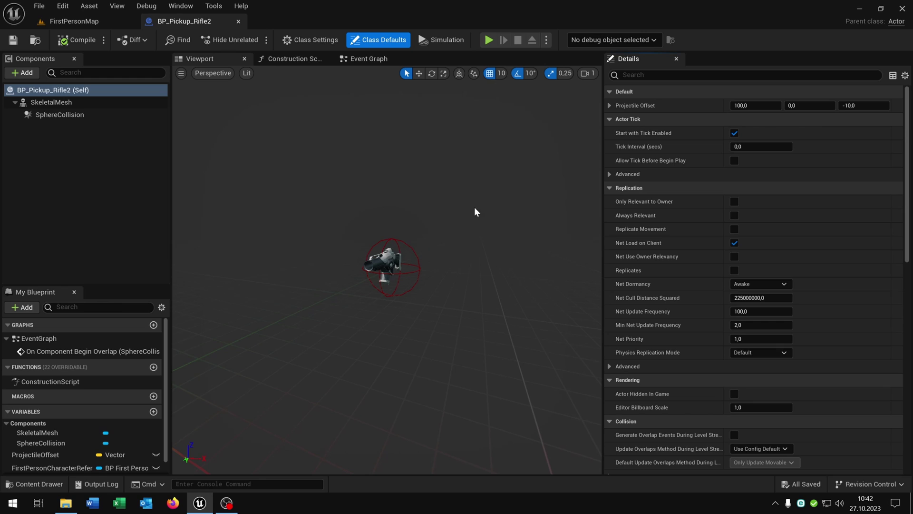
pyautogui.scroll(5, 382, 261)
pyautogui.scroll(-3, 416, 273)
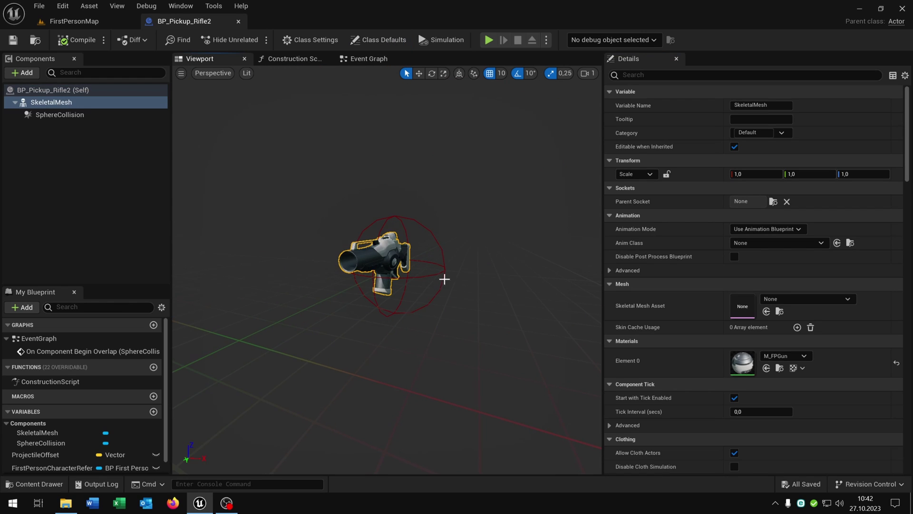
pyautogui.scroll(-3, 448, 287)
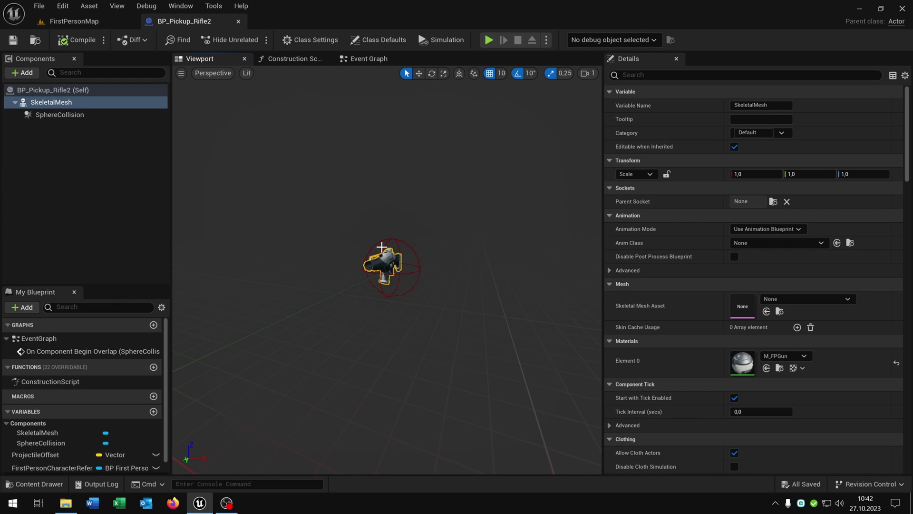
# Step: Browse to the Import folder from FirstPersonMap and examine the imported Rifle mesh, physics asset and skeleton
pyautogui.click(100, 21)
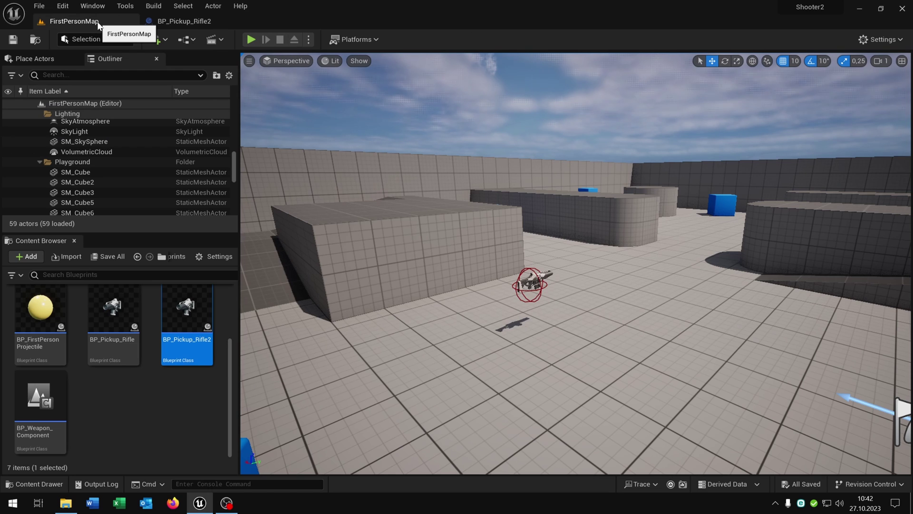
pyautogui.click(161, 257)
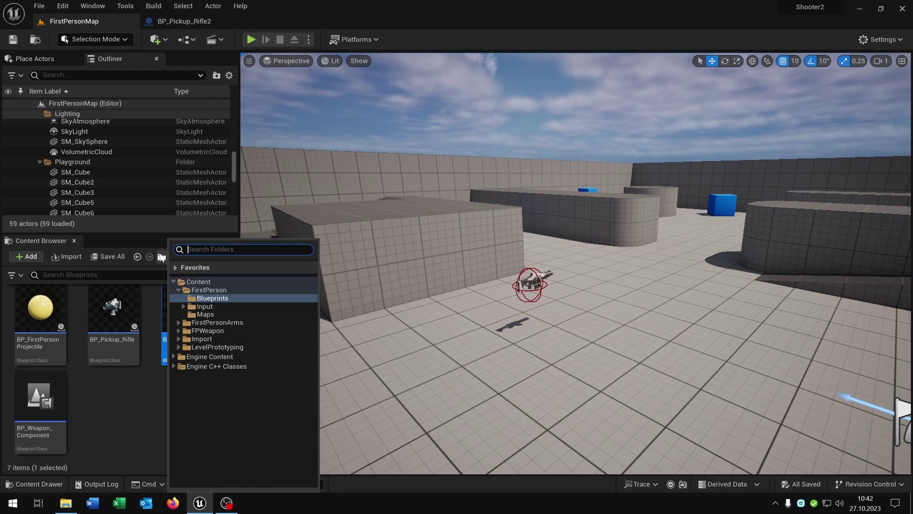
pyautogui.click(227, 339)
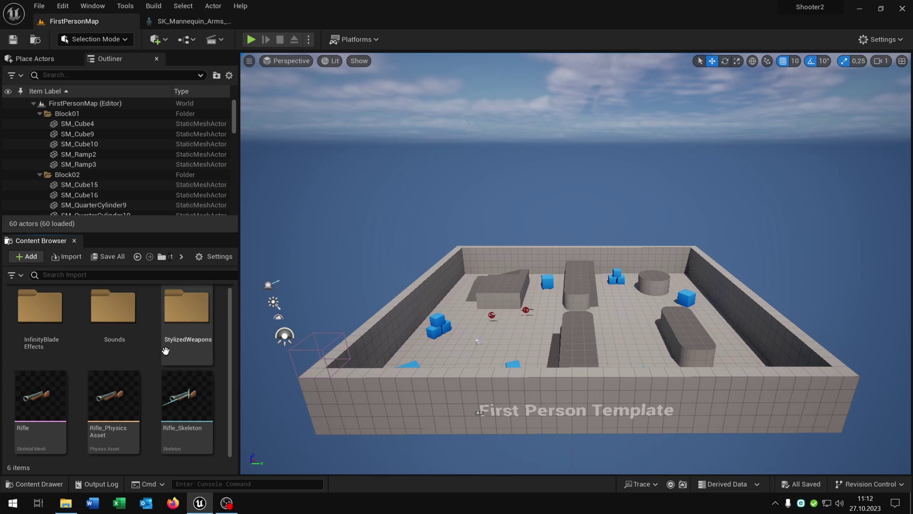
pyautogui.moveTo(53, 403)
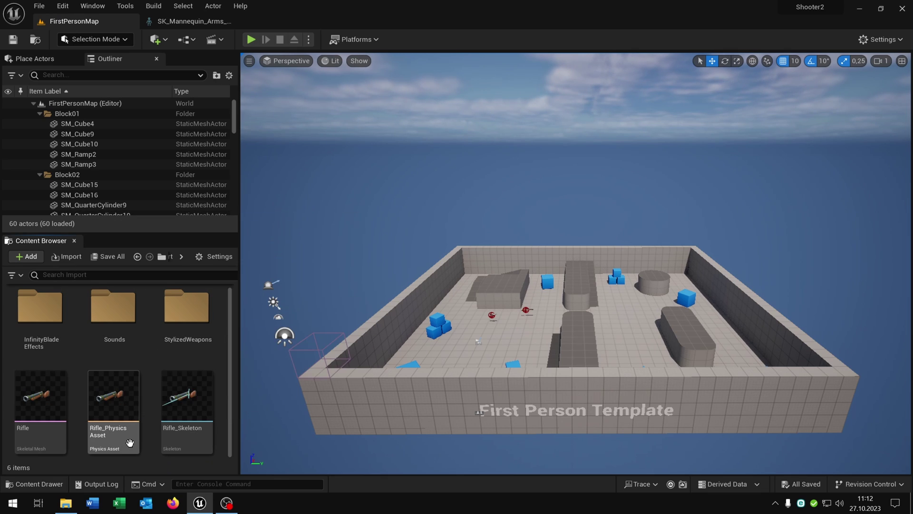
pyautogui.moveTo(199, 443)
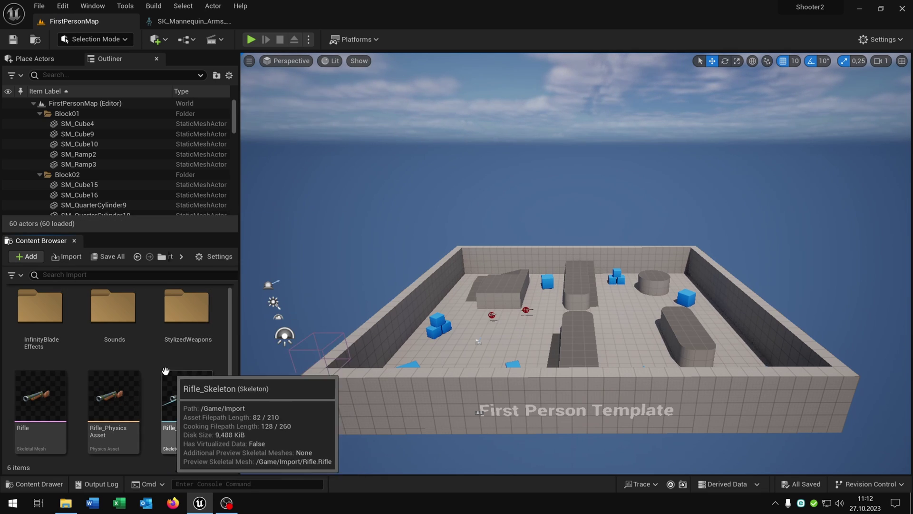
# Step: Open the imported Rifle skeletal mesh and examine the gun model from several angles
pyautogui.click(53, 413)
pyautogui.doubleClick(53, 413)
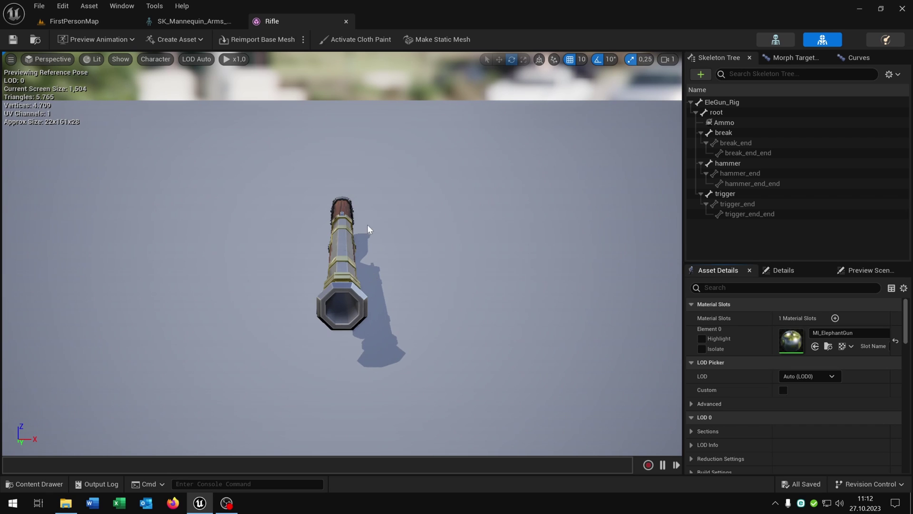
pyautogui.moveTo(349, 222)
pyautogui.keyDown('alt'); pyautogui.mouseDown()
pyautogui.moveTo(442, 199)
pyautogui.moveTo(352, 204)
pyautogui.mouseUp(); pyautogui.keyUp('alt')
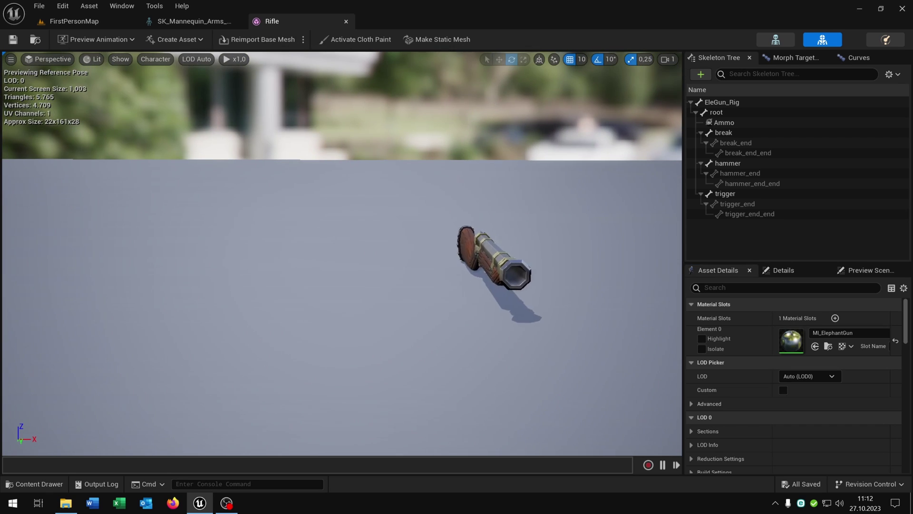
pyautogui.moveTo(352, 204); pyautogui.dragTo(380, 205, button='middle')
pyautogui.moveTo(242, 240); pyautogui.dragTo(463, 244)
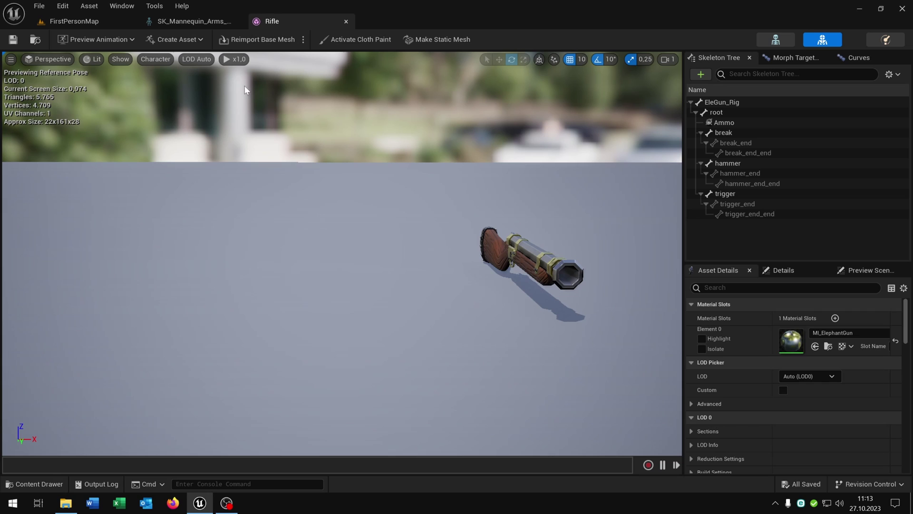
pyautogui.moveTo(416, 187); pyautogui.dragTo(410, 256)
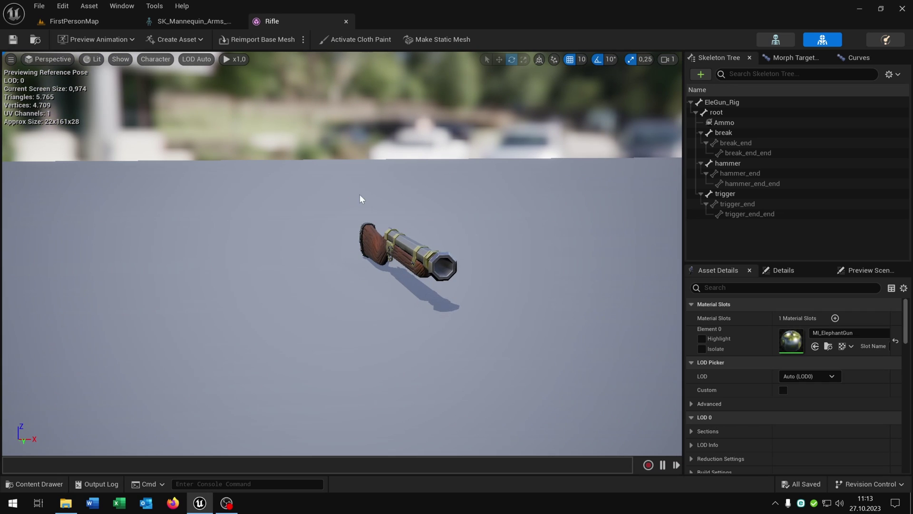
# Step: In the SK_Mannequin_Arms skeleton, set the preview animation to FP_Rifle_Idle
pyautogui.click(193, 21)
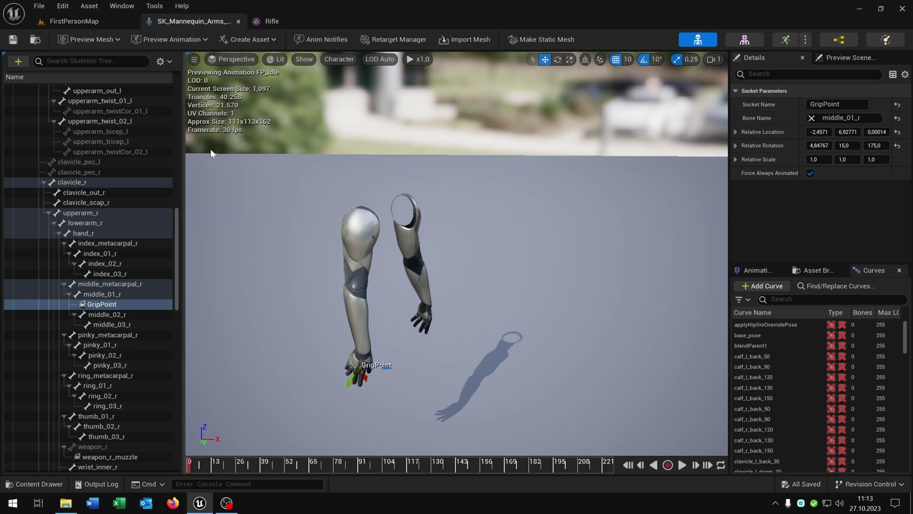
pyautogui.click(196, 38)
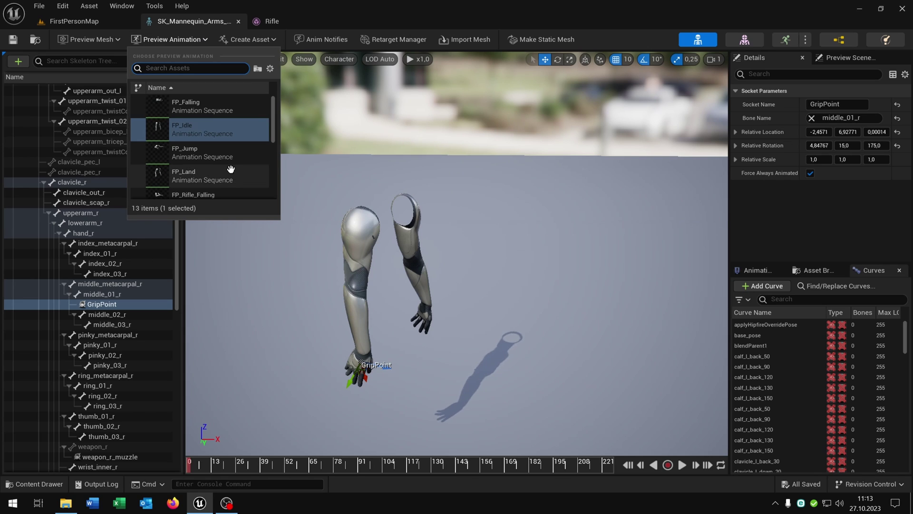
pyautogui.scroll(-4, 231, 169)
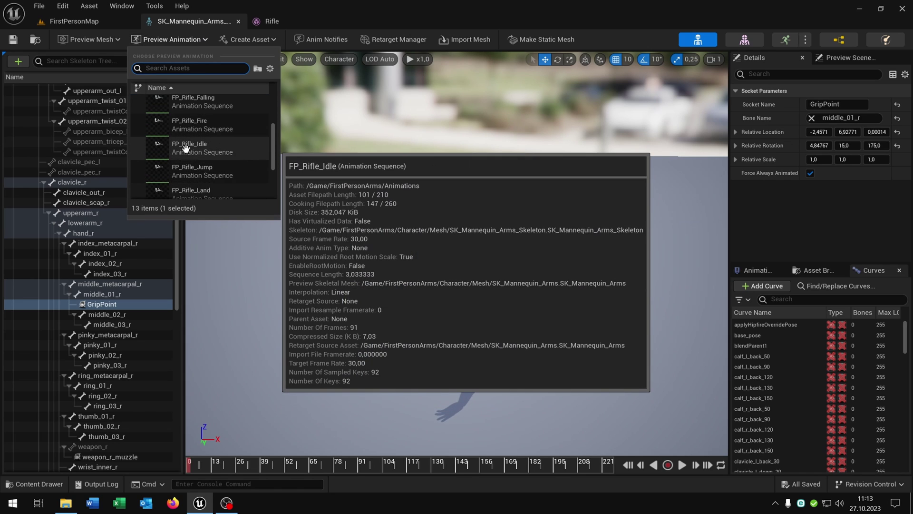
pyautogui.click(215, 147)
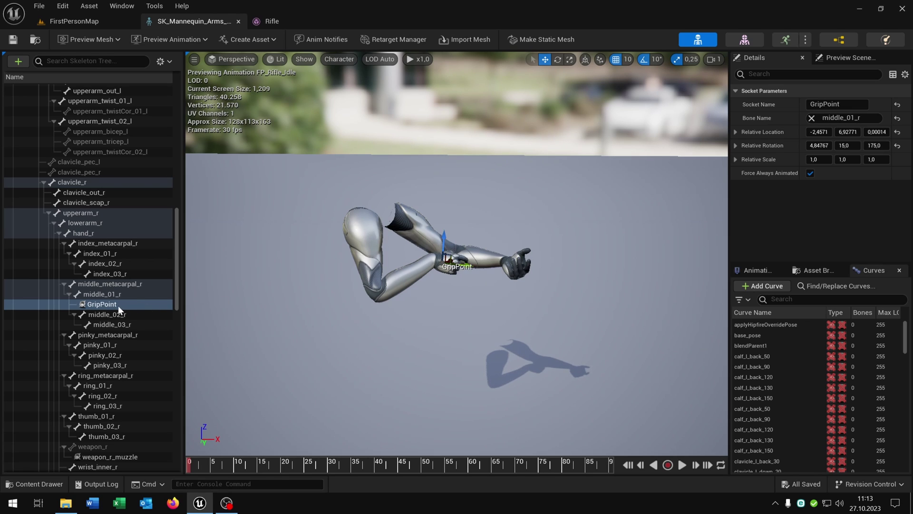
# Step: Attach the Rifle mesh to the GripPoint socket as a preview asset and inspect how the right hand holds it
pyautogui.rightClick(107, 307)
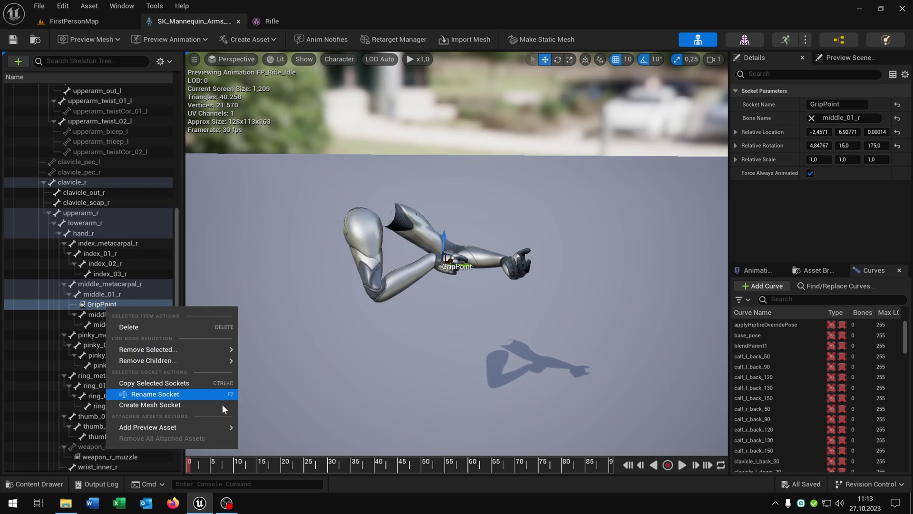
pyautogui.moveTo(186, 430)
pyautogui.write('r')
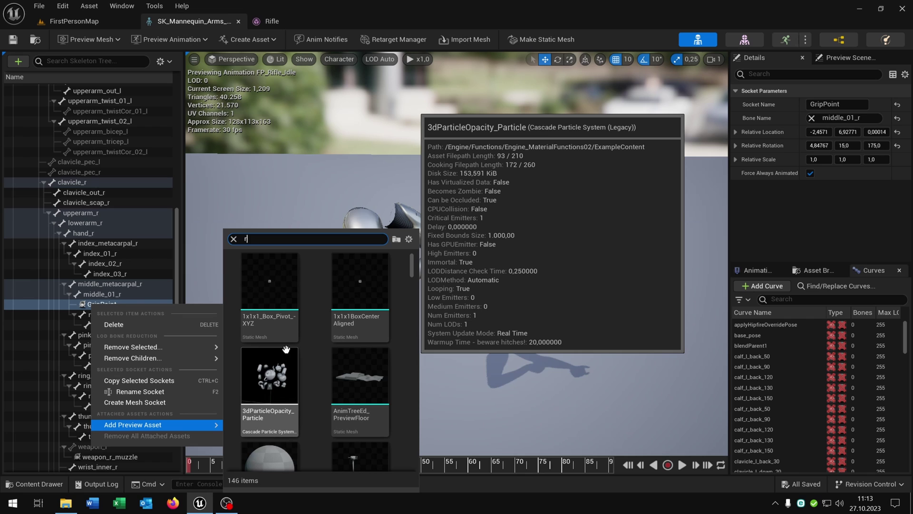
pyautogui.write('ifle')
pyautogui.click(269, 304)
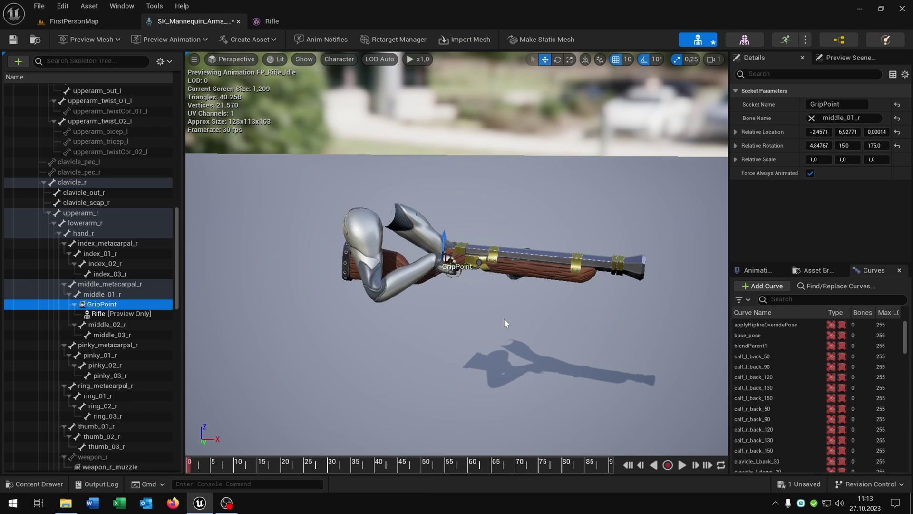
pyautogui.moveTo(505, 319)
pyautogui.mouseDown(button='right')
pyautogui.moveTo(511, 328)
pyautogui.moveTo(504, 286)
pyautogui.moveTo(504, 318)
pyautogui.mouseUp(button='right')
pyautogui.press('w')
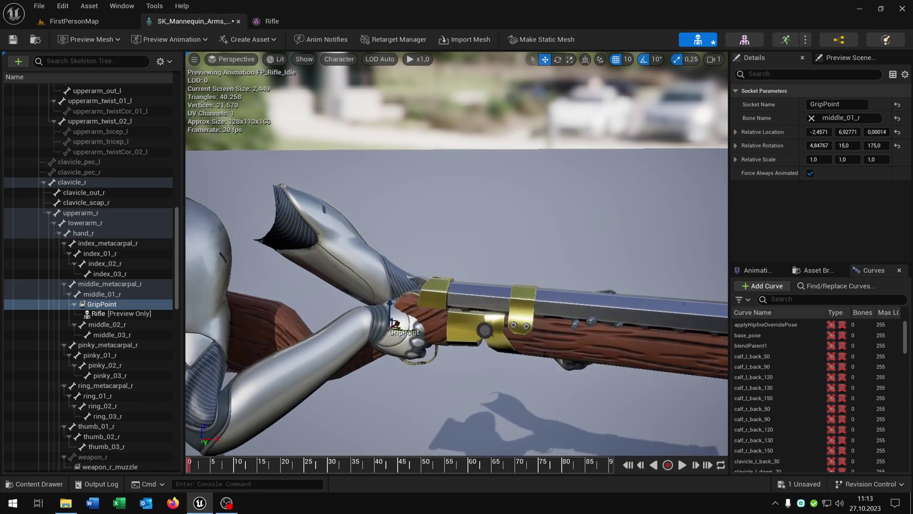
pyautogui.scroll(-6, 463, 238)
# Step: Open Rifle_Skeleton from the Import folder and examine its Ammo socket
pyautogui.click(274, 21)
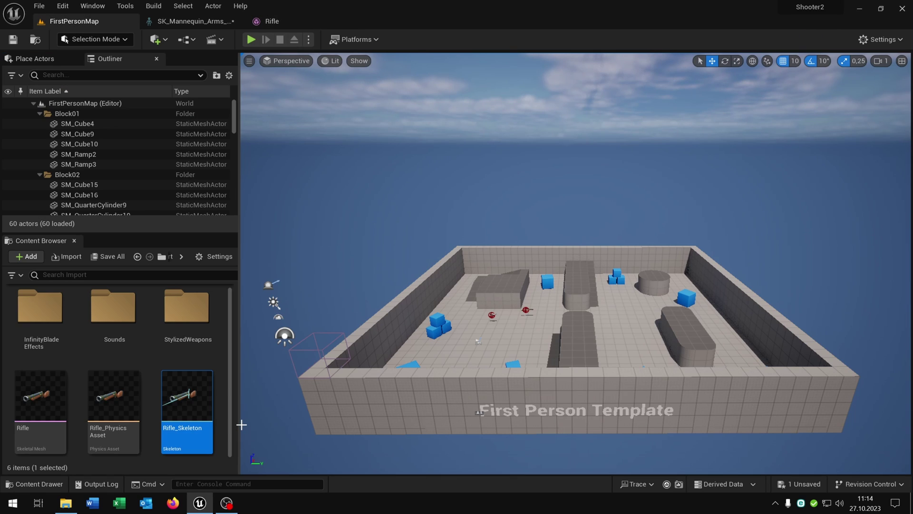
pyautogui.doubleClick(187, 401)
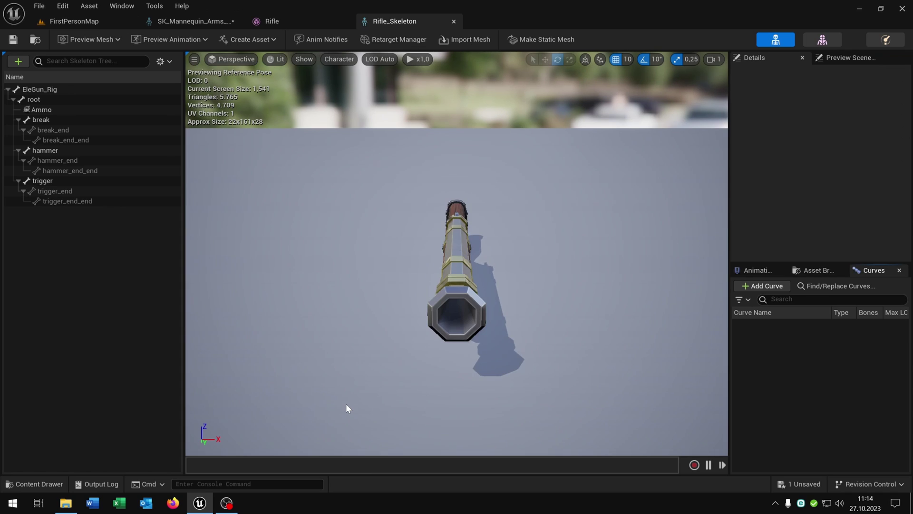
pyautogui.click(67, 111)
pyautogui.keyDown('alt'); pyautogui.moveTo(512, 325); pyautogui.dragTo(556, 339); pyautogui.keyUp('alt')
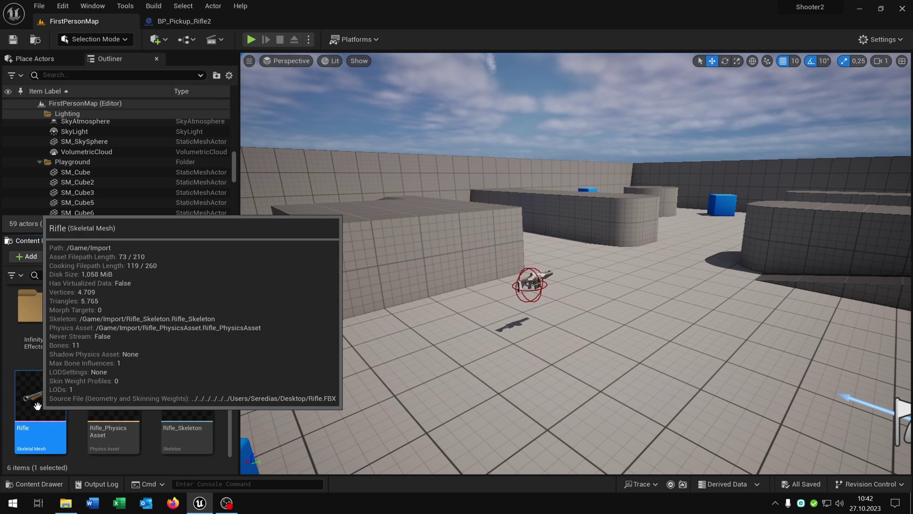
# Step: Assign the imported Rifle mesh to the SkeletalMesh component of BP_Pickup_Rifle2
pyautogui.click(184, 21)
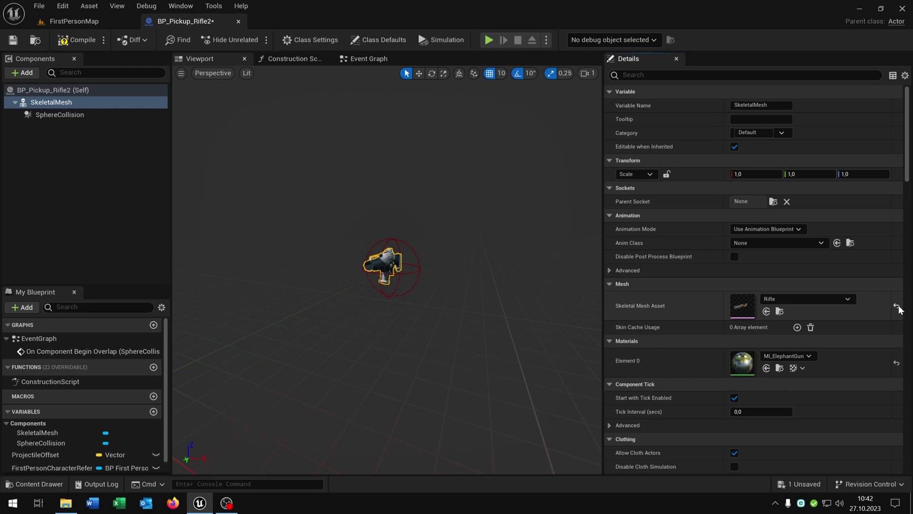
pyautogui.click(896, 305)
pyautogui.click(766, 311)
pyautogui.scroll(8, 406, 279)
pyautogui.scroll(-5, 406, 279)
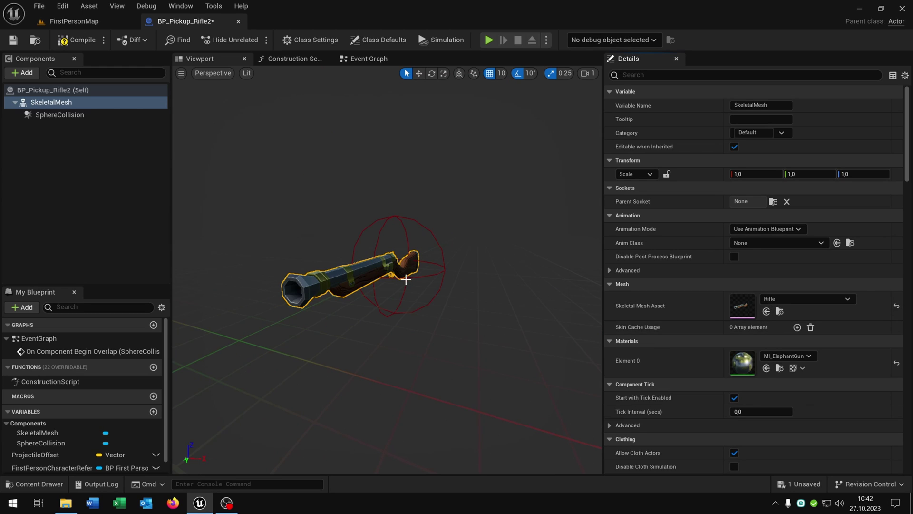
# Step: In the Event Graph, set the Add BP Weapon Component node's skeletal mesh asset to Rifle
pyautogui.click(379, 57)
pyautogui.scroll(4, 319, 337)
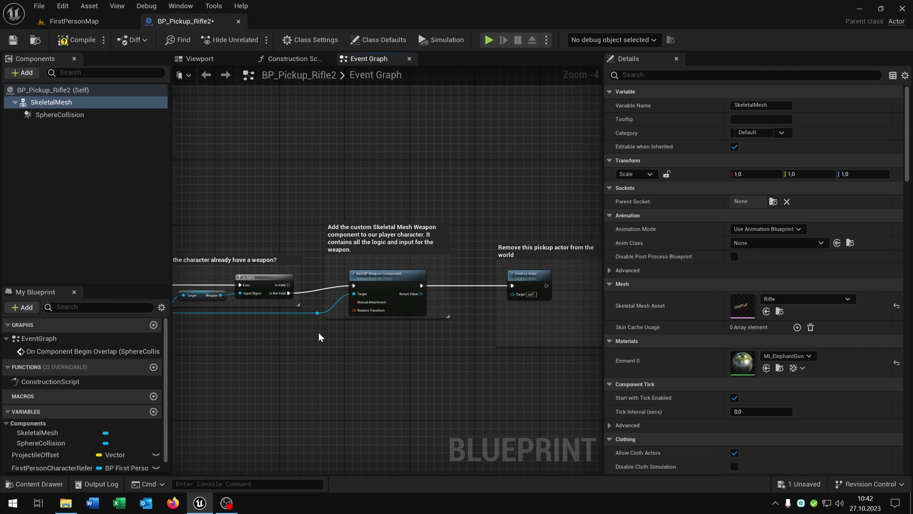
pyautogui.scroll(3, 352, 328)
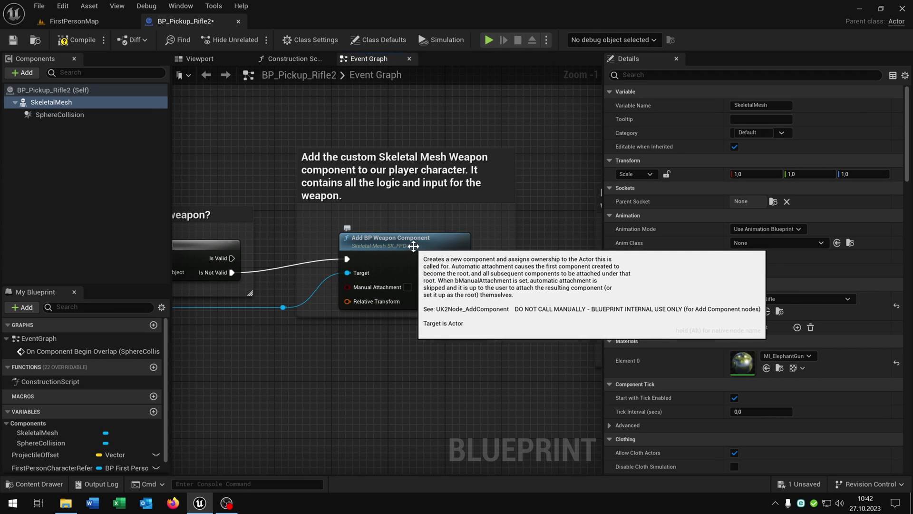
pyautogui.click(402, 245)
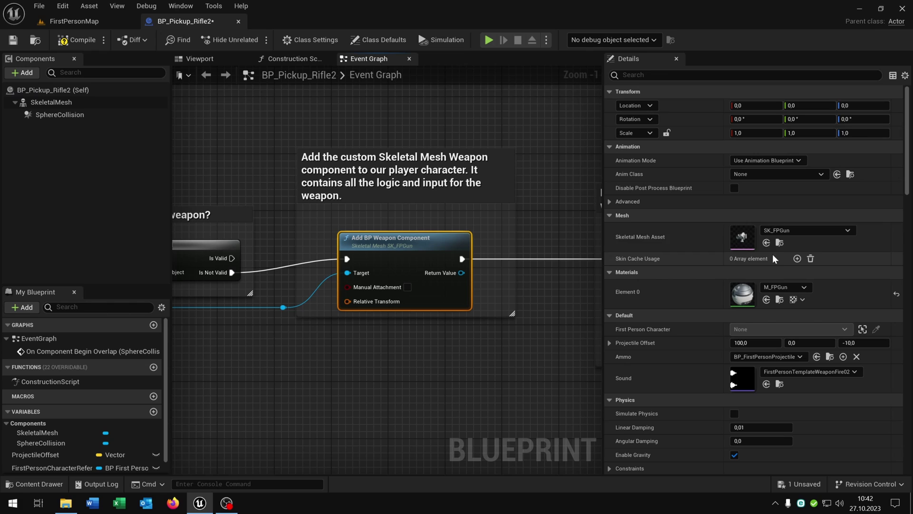
pyautogui.click(767, 243)
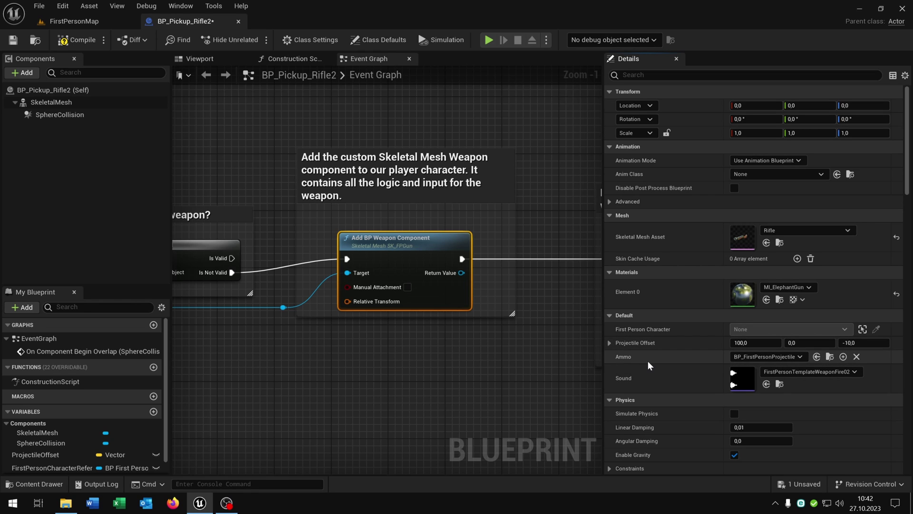
# Step: Set the weapon component node's Sound to the GunSounds cue from the imported Sounds folder
pyautogui.click(74, 21)
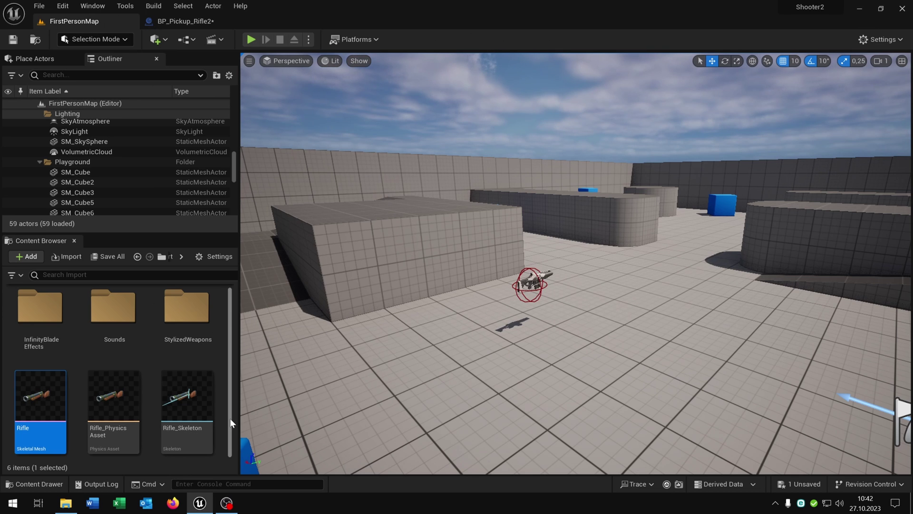
pyautogui.doubleClick(116, 312)
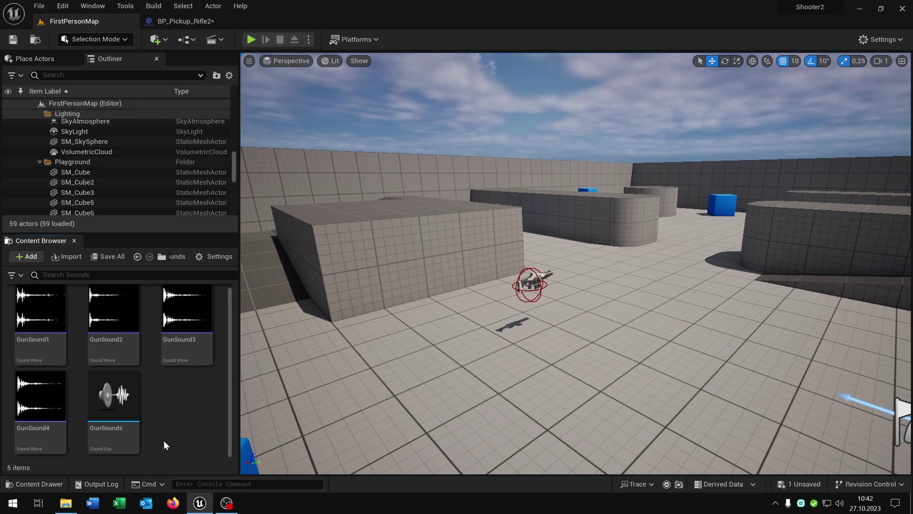
pyautogui.click(114, 398)
pyautogui.click(224, 18)
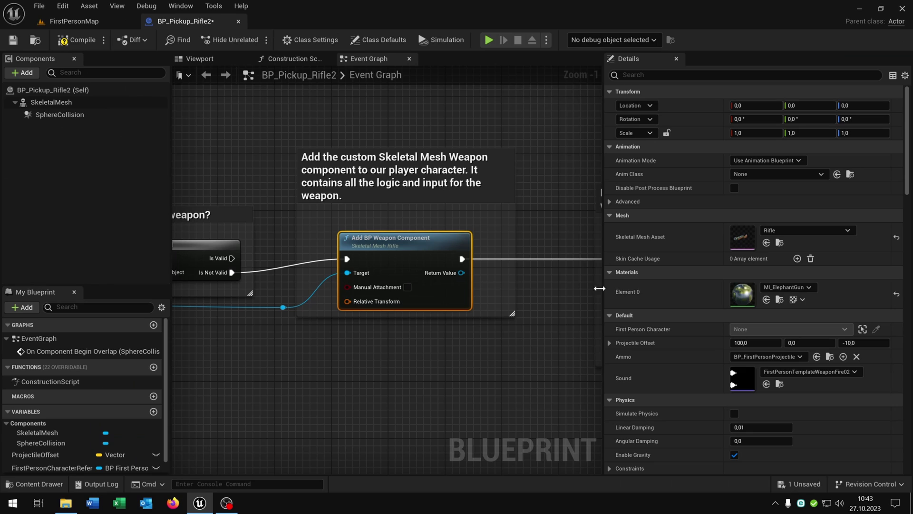
pyautogui.click(766, 383)
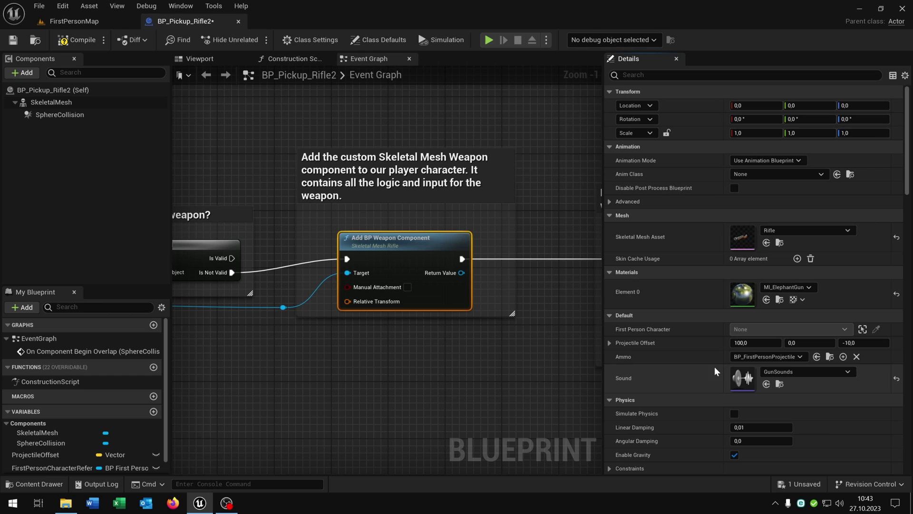
# Step: Locate the BP_FirstPersonProjectile ammo blueprint and duplicate it in the Blueprints folder
pyautogui.click(830, 358)
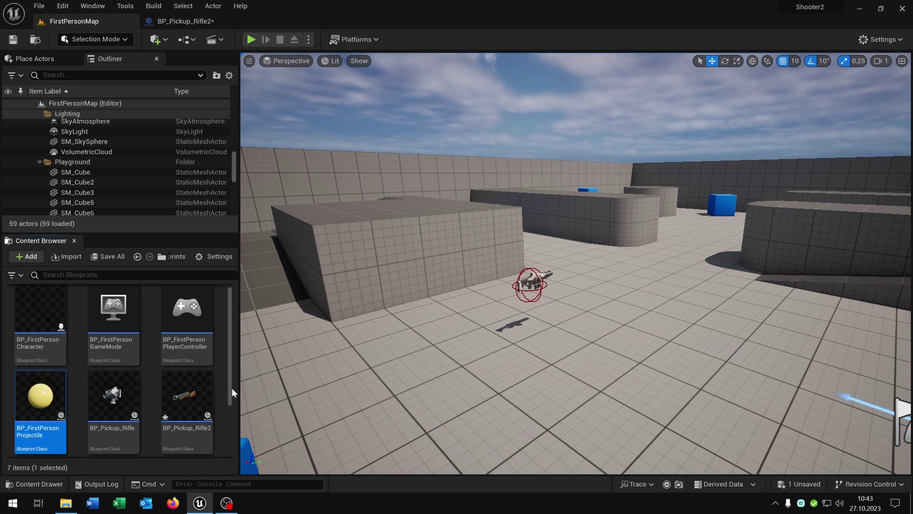
pyautogui.scroll(-2, 77, 399)
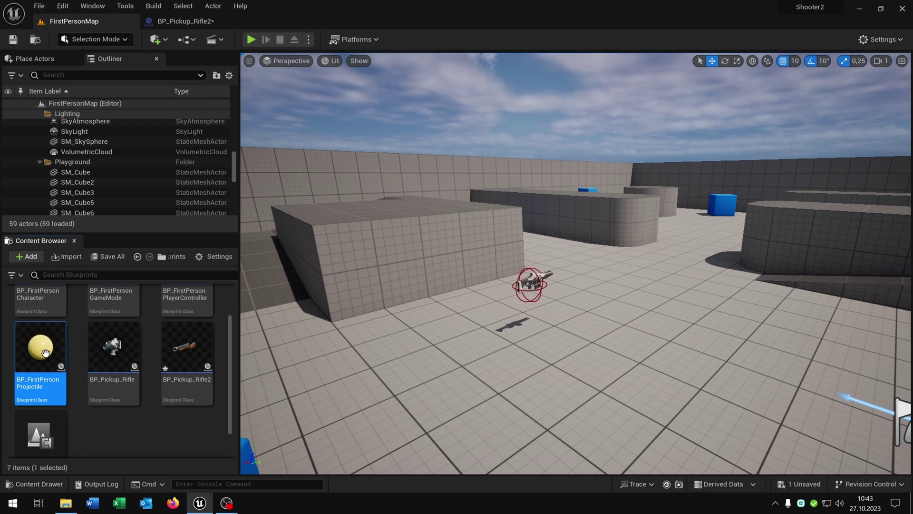
pyautogui.click(131, 428)
pyautogui.click(33, 344)
pyautogui.hotkey('ctrl', 'c')
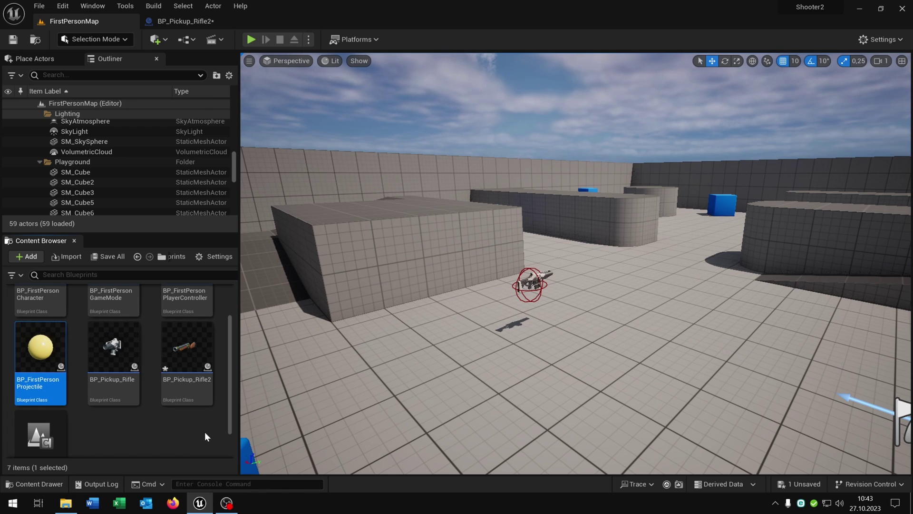
pyautogui.hotkey('ctrl', 'v')
pyautogui.scroll(-1, 202, 429)
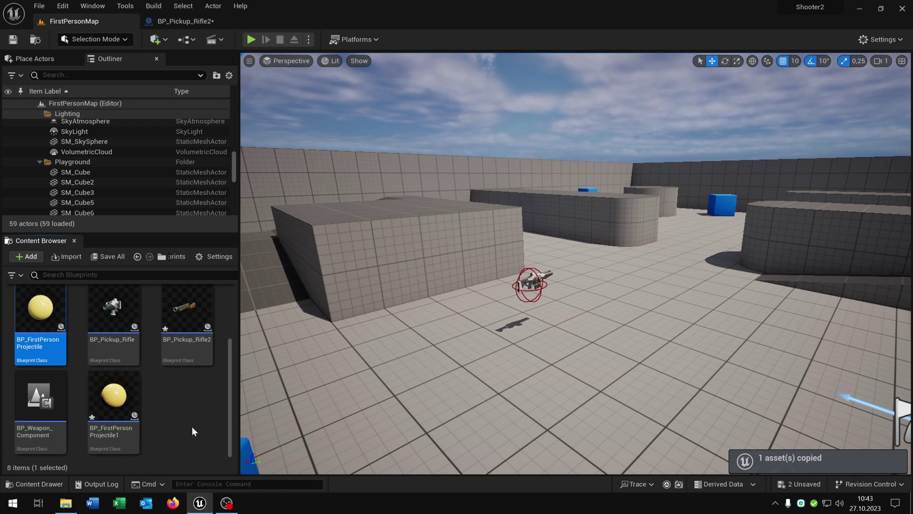
# Step: Open BP_FirstPersonProjectile1 in its viewport and bring up the details of its Sphere component
pyautogui.click(117, 395)
pyautogui.doubleClick(118, 396)
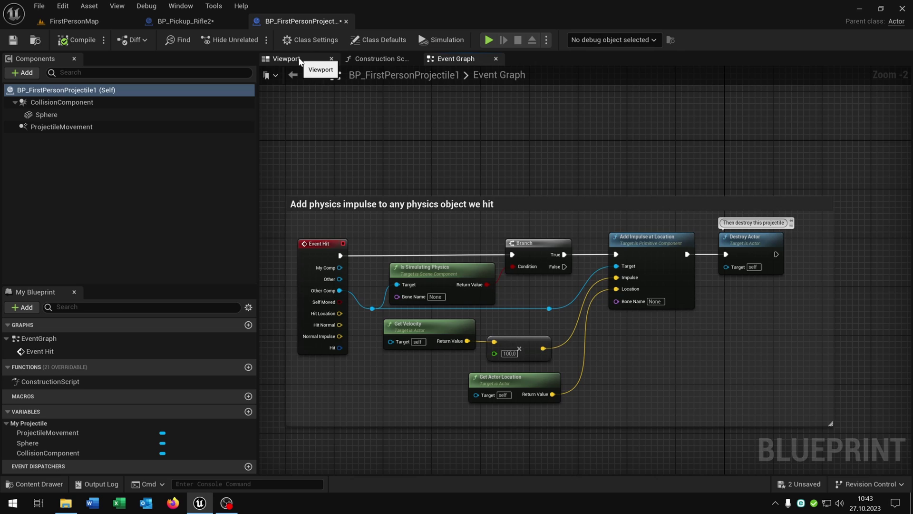
pyautogui.click(287, 59)
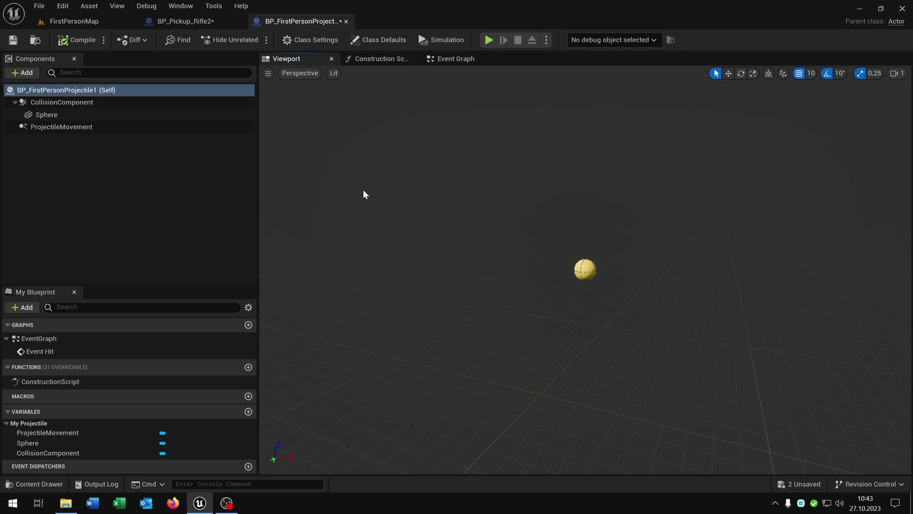
pyautogui.click(182, 6)
pyautogui.click(213, 33)
pyautogui.click(46, 114)
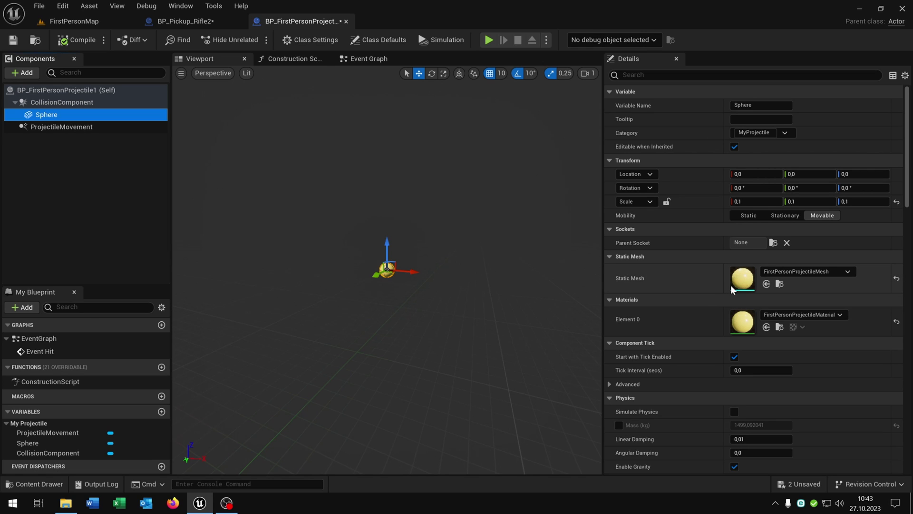
# Step: Select the SM_EleGunShell mesh in the Ammo folder, inspect it up close, and return to the BP_FirstPersonProjectile1 editor
pyautogui.click(74, 21)
pyautogui.click(191, 310)
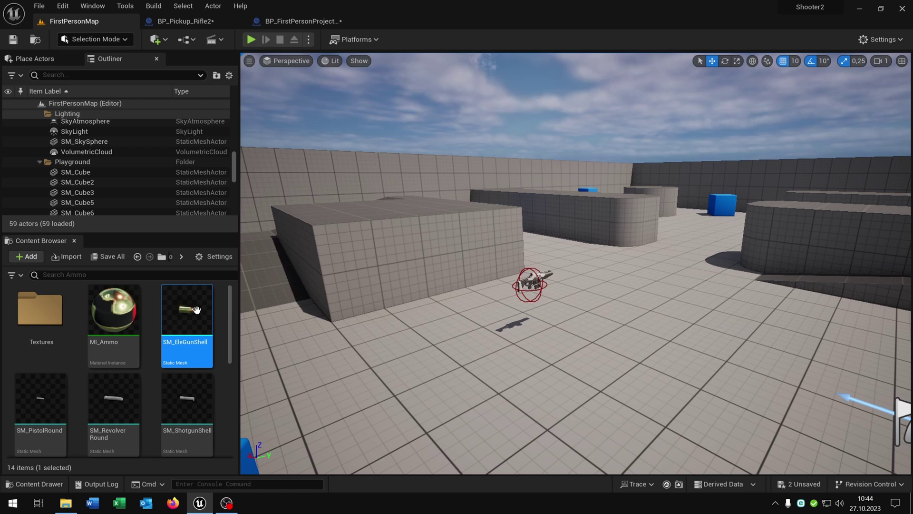
pyautogui.moveTo(196, 310)
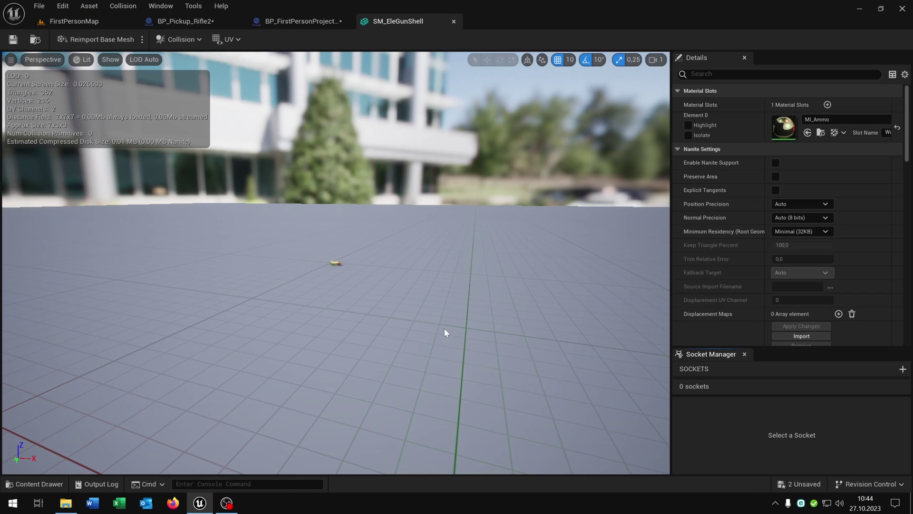
pyautogui.scroll(7, 444, 327)
pyautogui.click(304, 21)
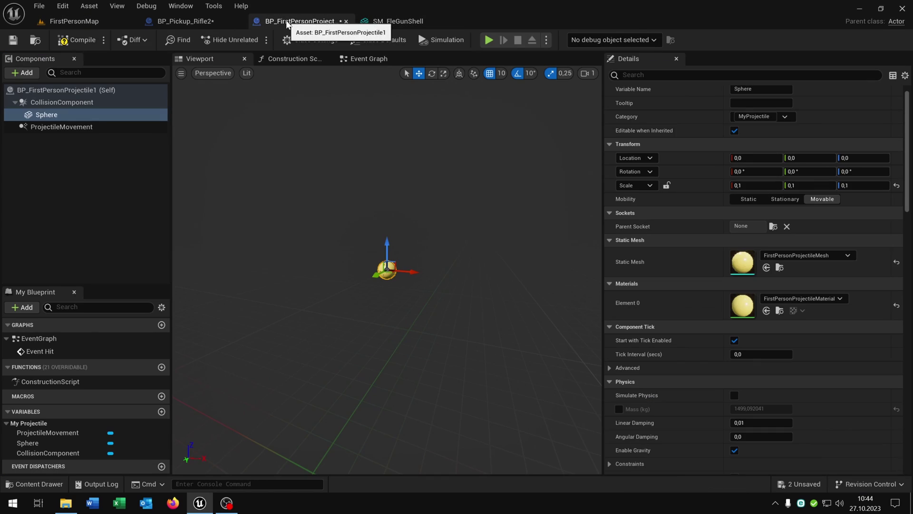
# Step: Assign the SM_EleGunShell mesh to the projectile's Sphere component and reset the component's scale to its default
pyautogui.click(766, 267)
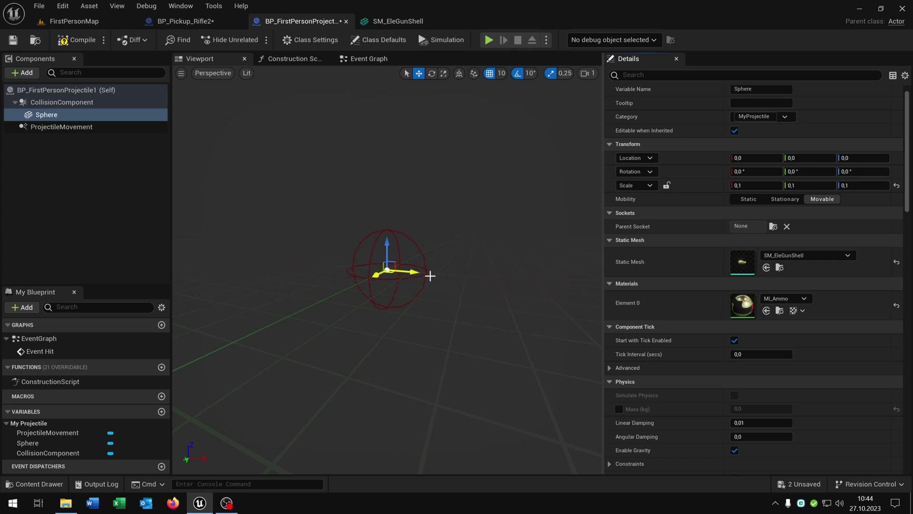
pyautogui.click(896, 185)
pyautogui.press('f')
# Step: Set the ProjectileMovement component's Initial Speed and Max Speed to 8000, compile and save the blueprint, and locate it in the Blueprints folder
pyautogui.click(73, 126)
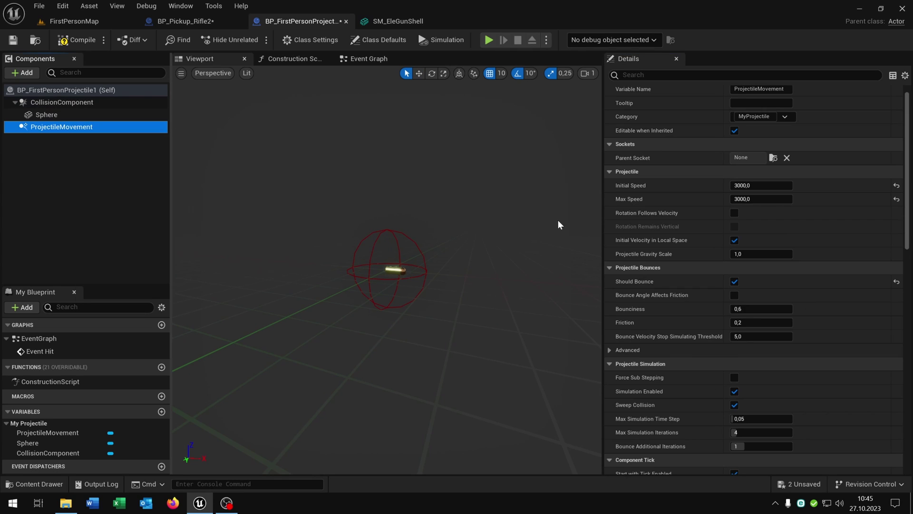
pyautogui.click(759, 185)
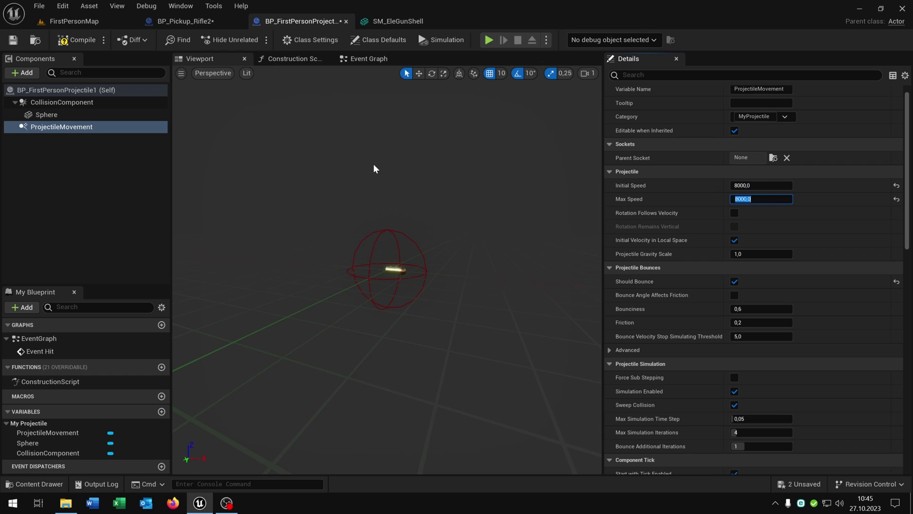
pyautogui.click(75, 40)
pyautogui.click(34, 41)
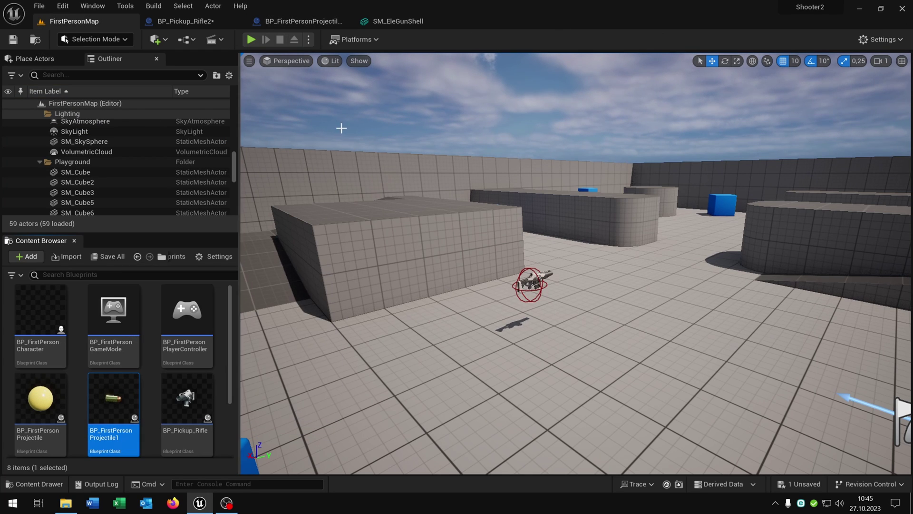
# Step: Set the weapon component node's Ammo in BP_Pickup_Rifle2 to BP_FirstPersonProjectile1 and save the blueprint
pyautogui.click(180, 22)
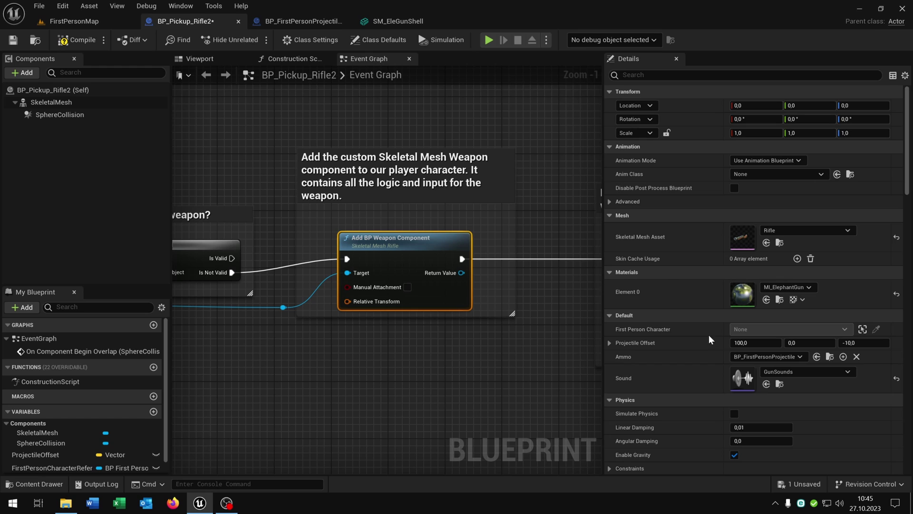
pyautogui.click(816, 356)
pyautogui.hotkey('ctrl', 's')
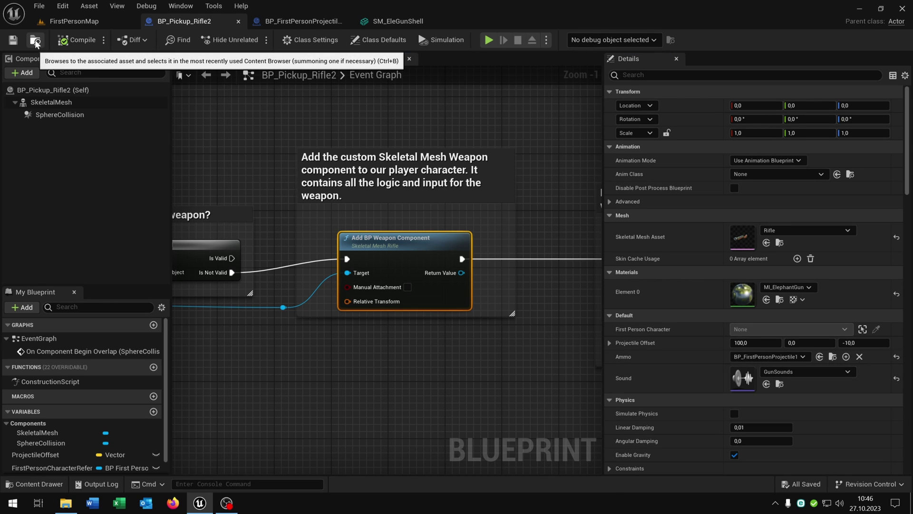
# Step: Place BP_Pickup_Rifle2 from the Blueprints folder on the FirstPersonMap floor beside the existing rifle pickup
pyautogui.click(35, 41)
pyautogui.moveTo(633, 313); pyautogui.dragTo(598, 275)
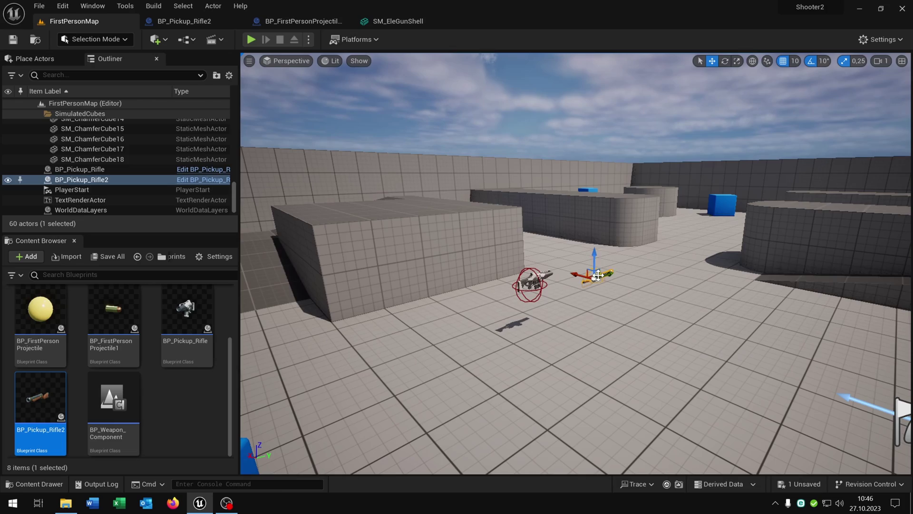
# Step: Play the level, pick up the second rifle, fire it at the blue cubes, and walk around with it to test the weapon
pyautogui.click(251, 40)
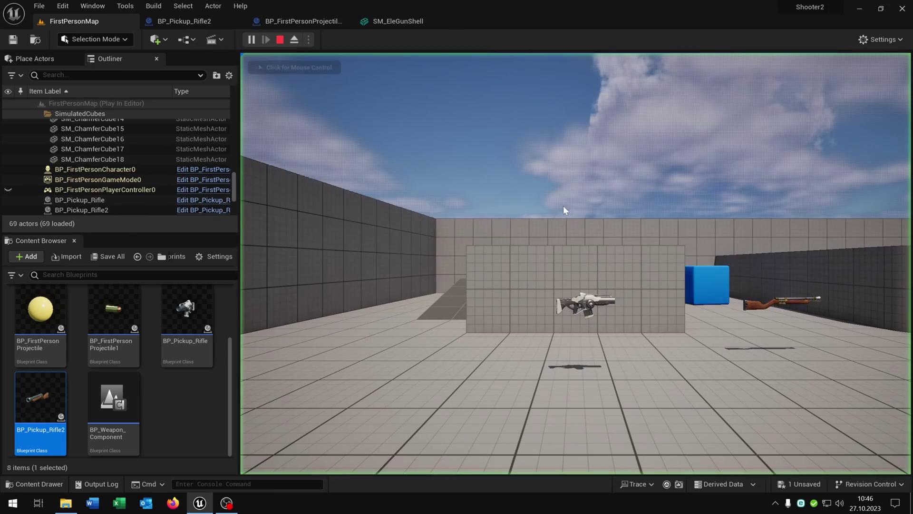
pyautogui.press('w')
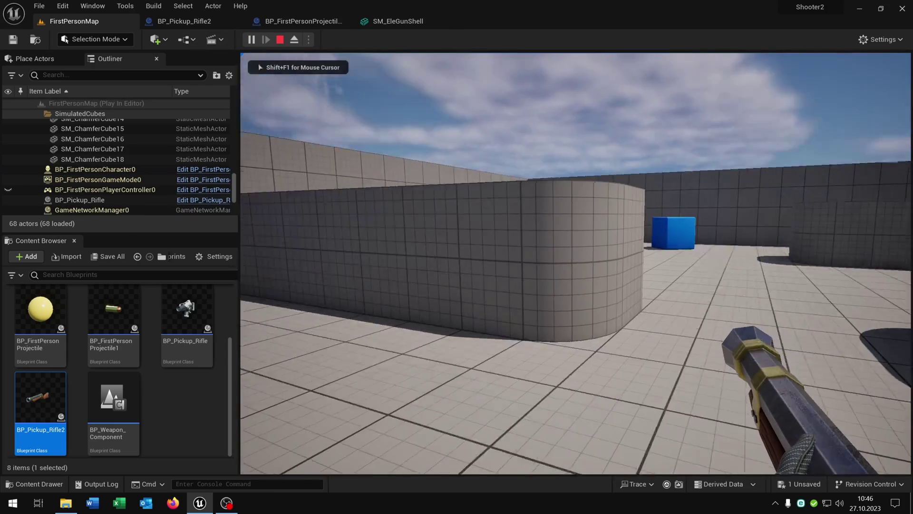
pyautogui.click(575, 264)
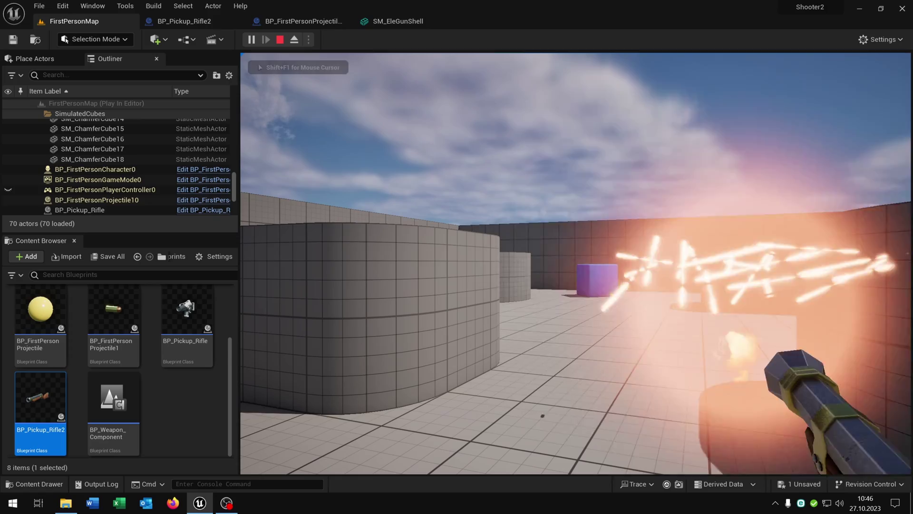
pyautogui.press('w')
pyautogui.click(576, 263)
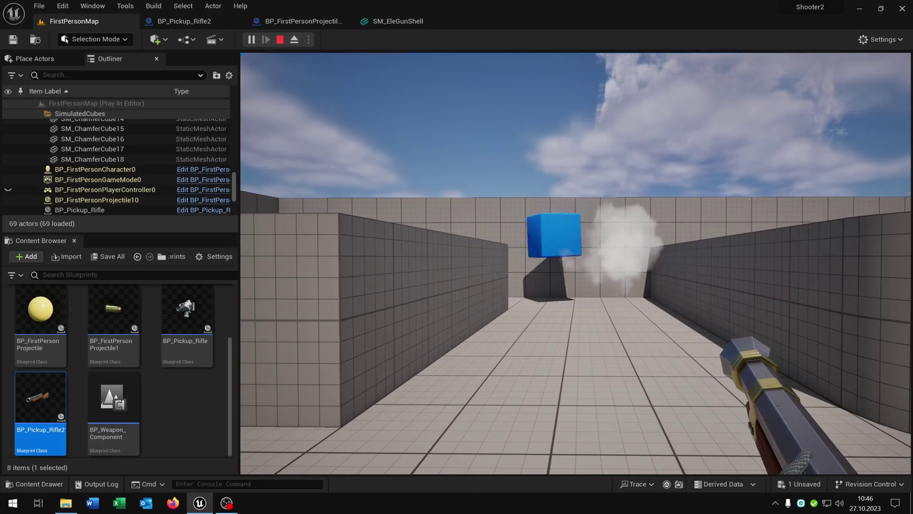
pyautogui.press('w')
pyautogui.click(575, 264)
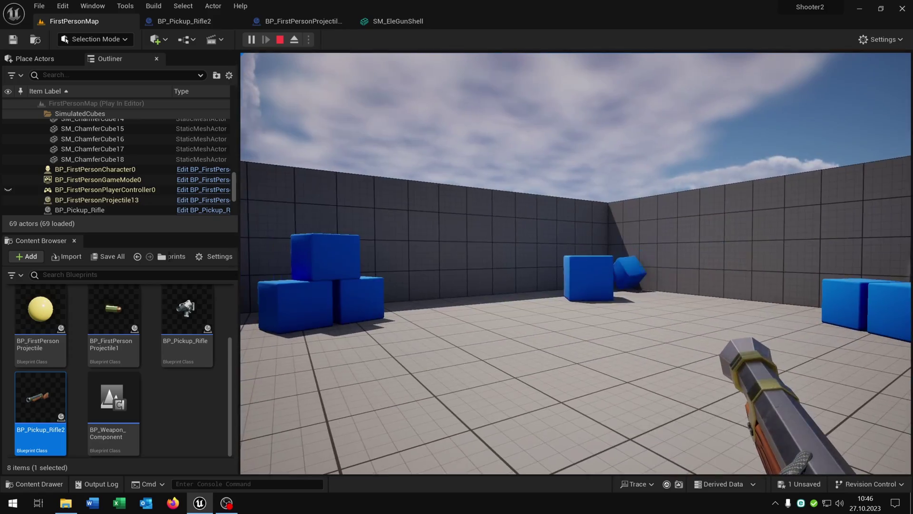
pyautogui.click(575, 263)
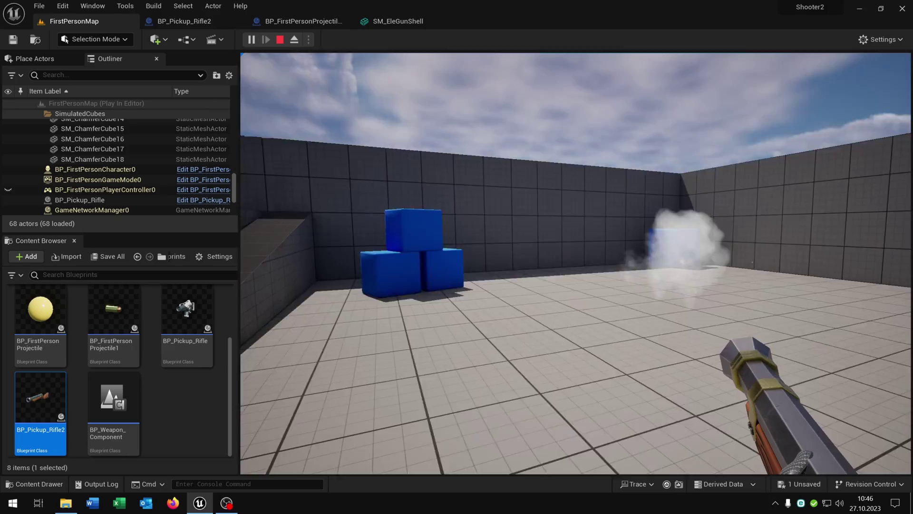
pyautogui.click(576, 264)
pyautogui.press('w')
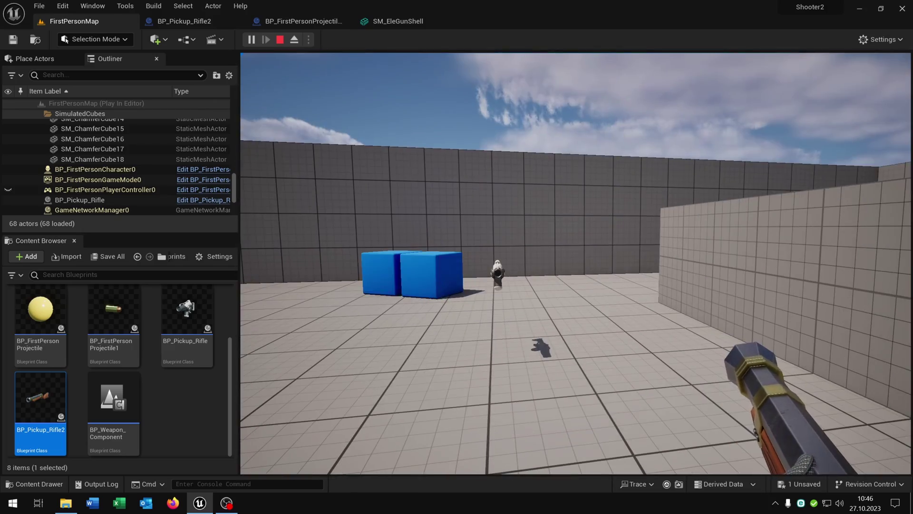
pyautogui.press('w')
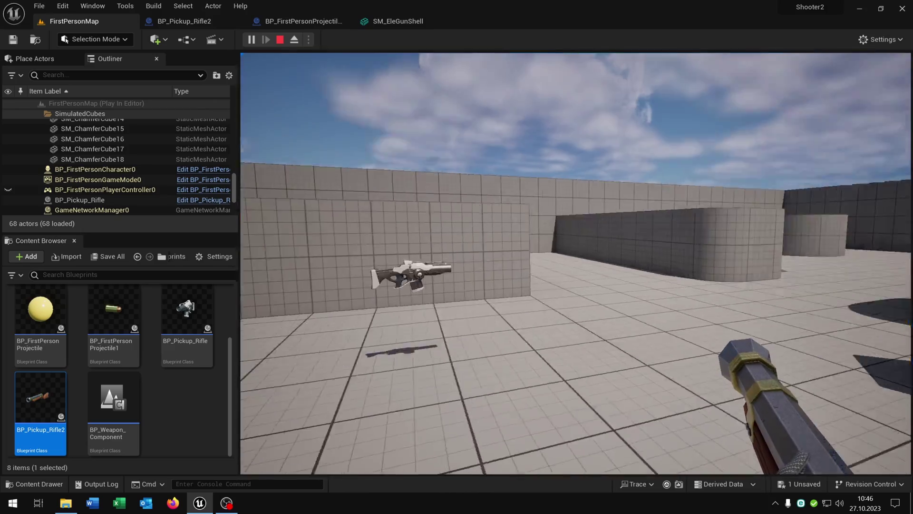
pyautogui.press('s')
pyautogui.press('w')
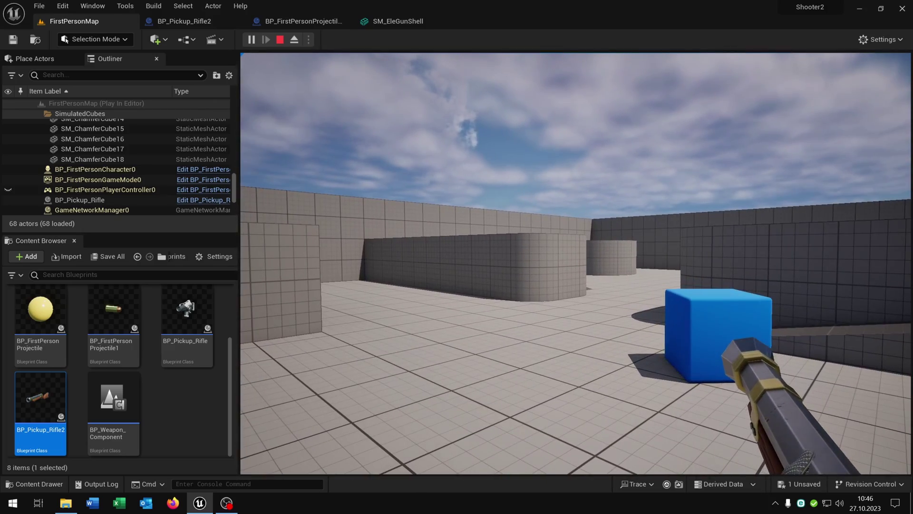